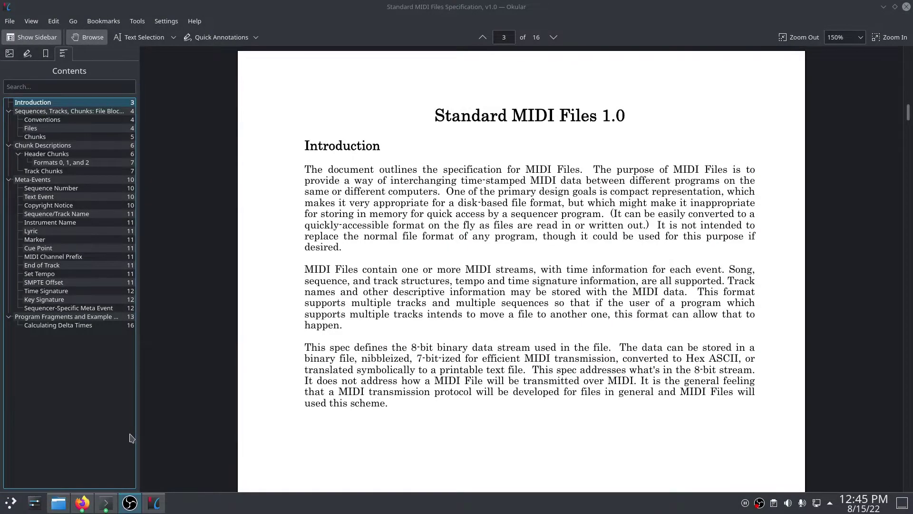
Jump to Meta-Events in the MIDI spec and read down to Calculating Delta Times on page 16.
left_click(45, 181)
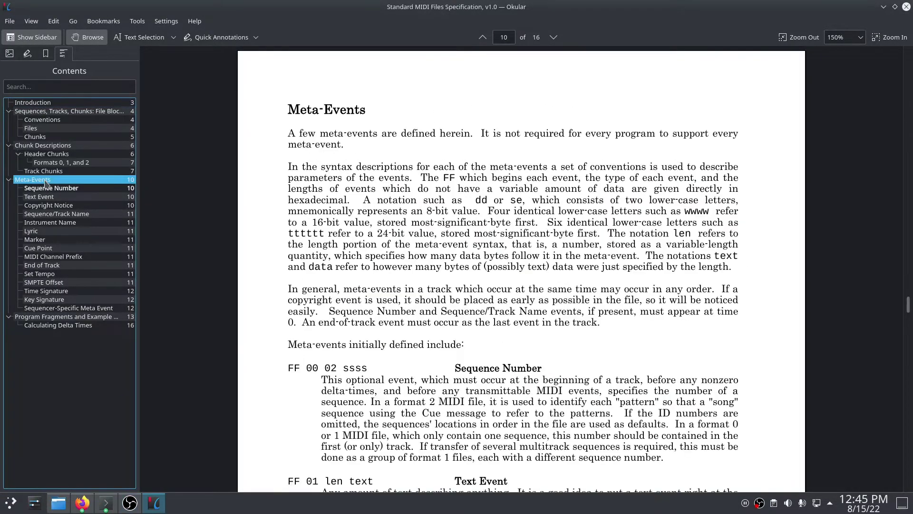
scroll(200, 228, "down", 15)
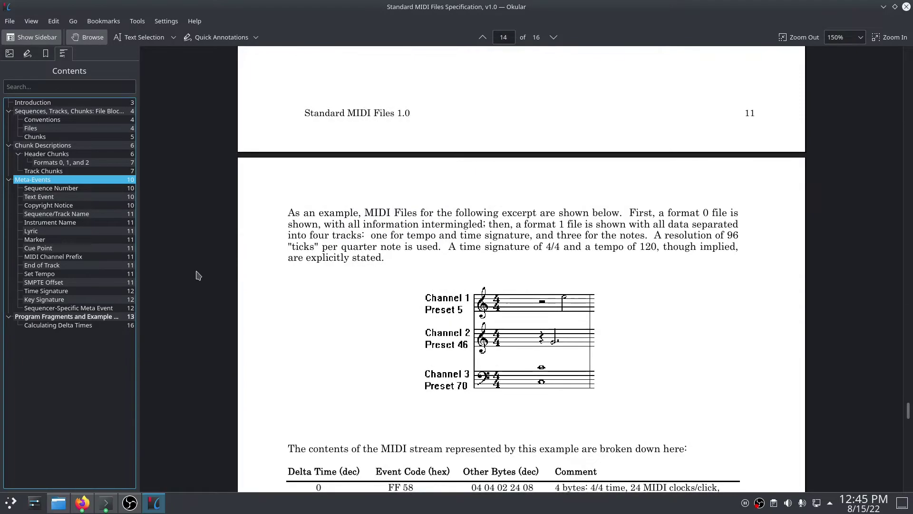
scroll(197, 275, "down", 10)
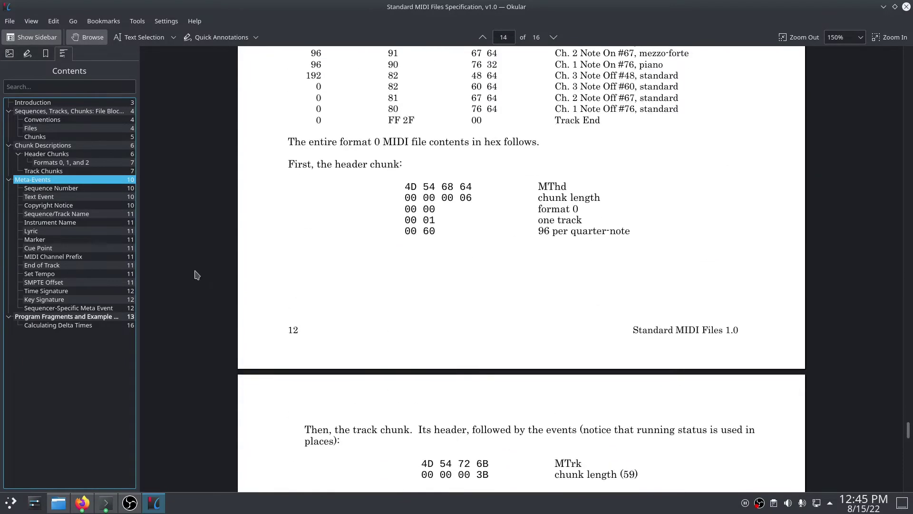
scroll(197, 275, "down", 15)
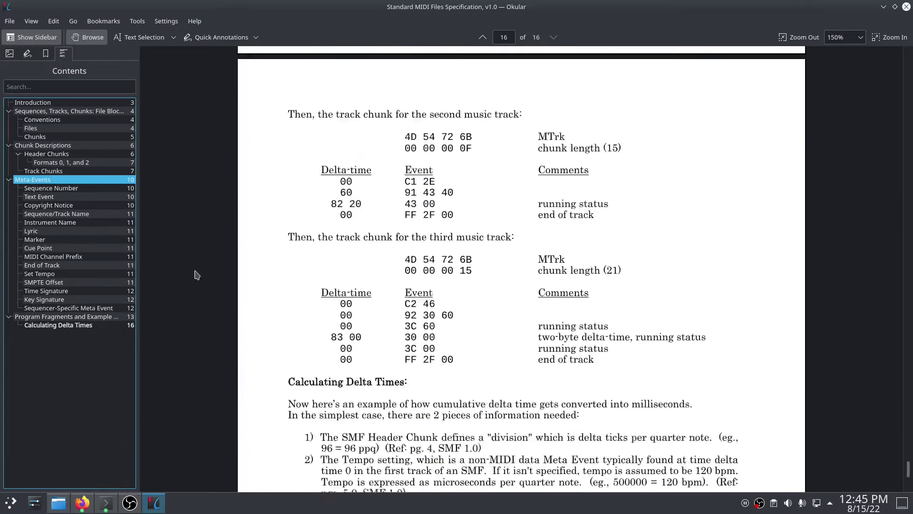
scroll(196, 275, "down", 5)
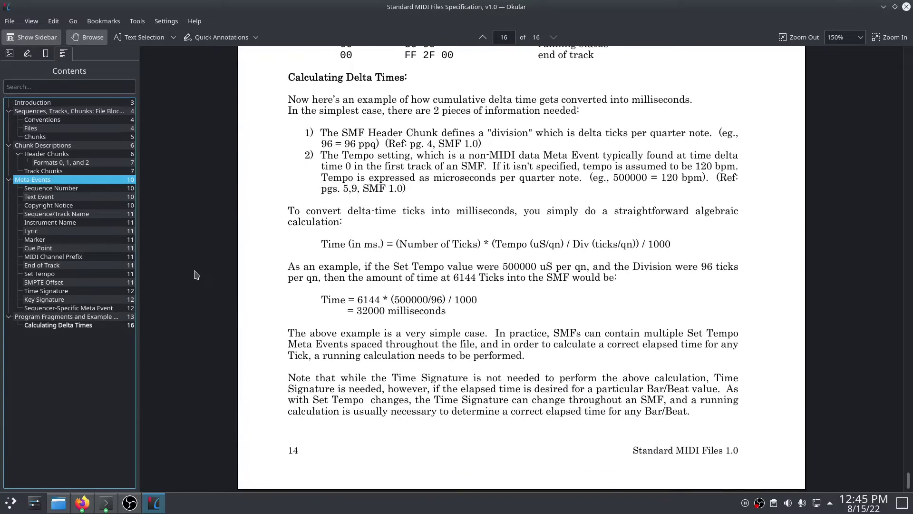
Zoom the MIDI file-format diagram out twice so all of it fits.
key("alt+Tab")
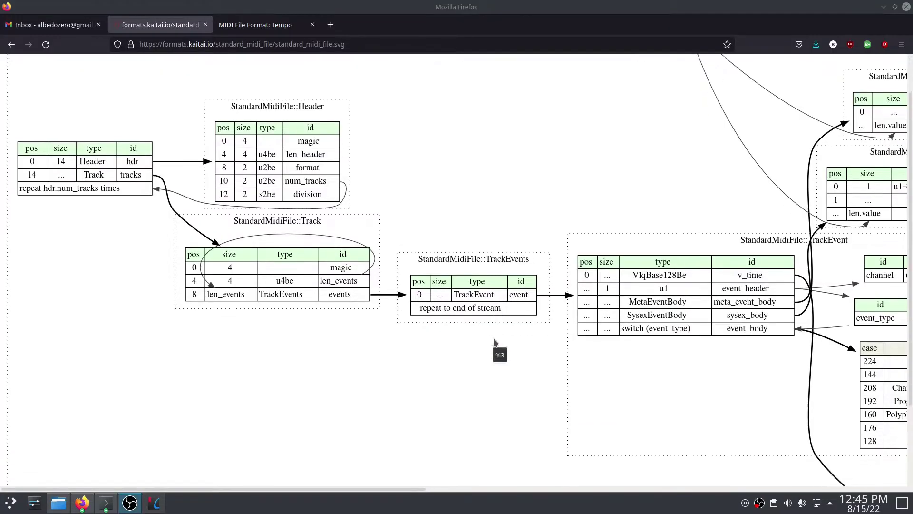
key("ctrl+minus")
key("ctrl+minus")
key("ctrl+minus")
key("ctrl+minus")
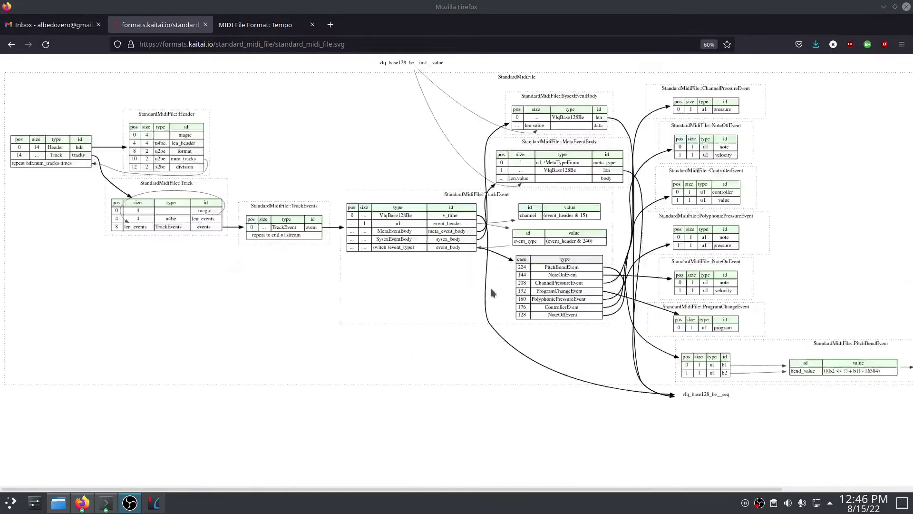
key("ctrl+minus")
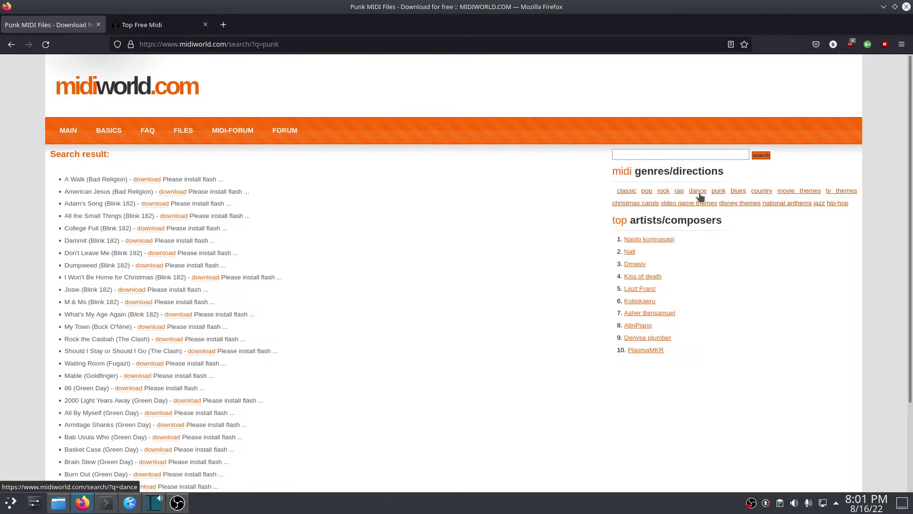
Browse freemidi.org's listings and reach the New Midi Songs page.
left_click(626, 190)
key("ctrl+Tab")
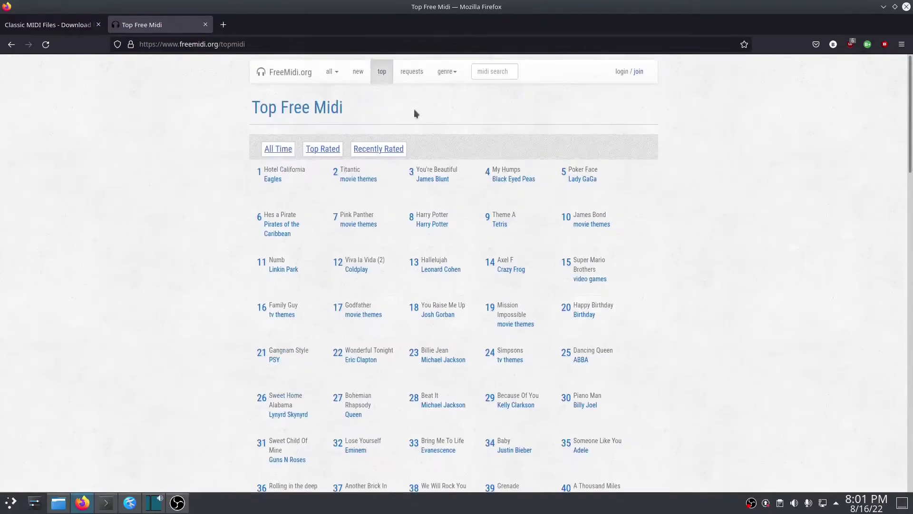
left_click(338, 74)
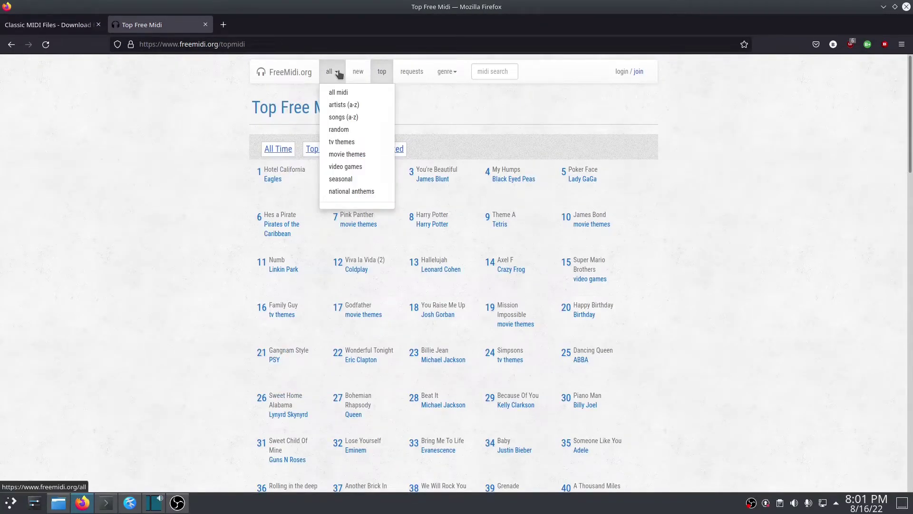
left_click(358, 72)
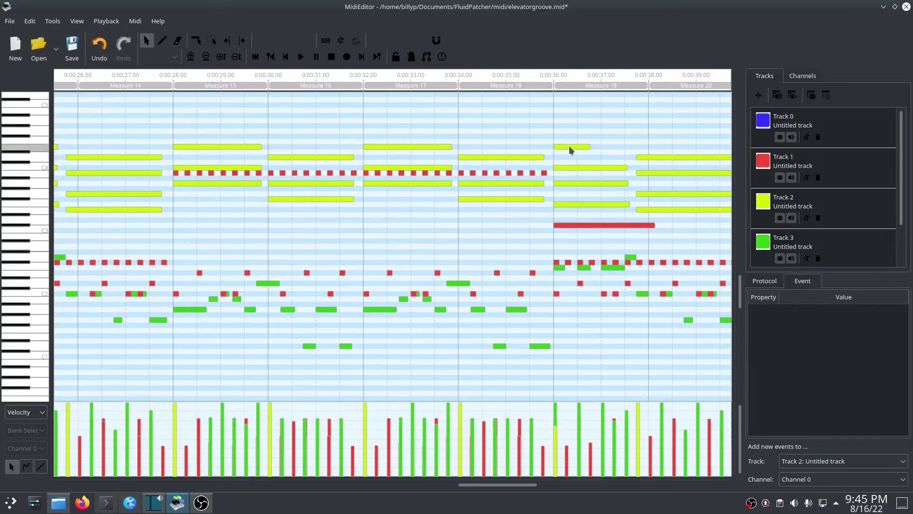
Lengthen note 64 starting measure 19 to 605 ticks, then deselect it.
left_click(571, 146)
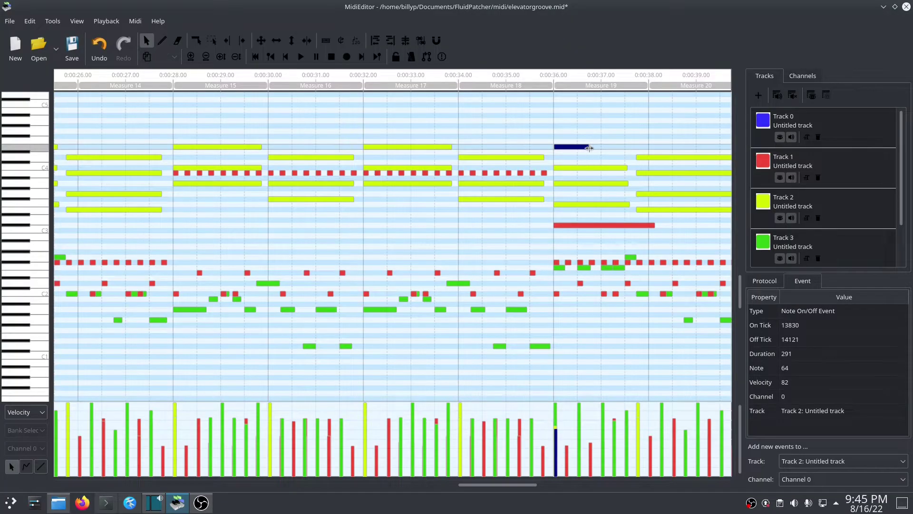
left_click_drag(589, 148, 629, 147)
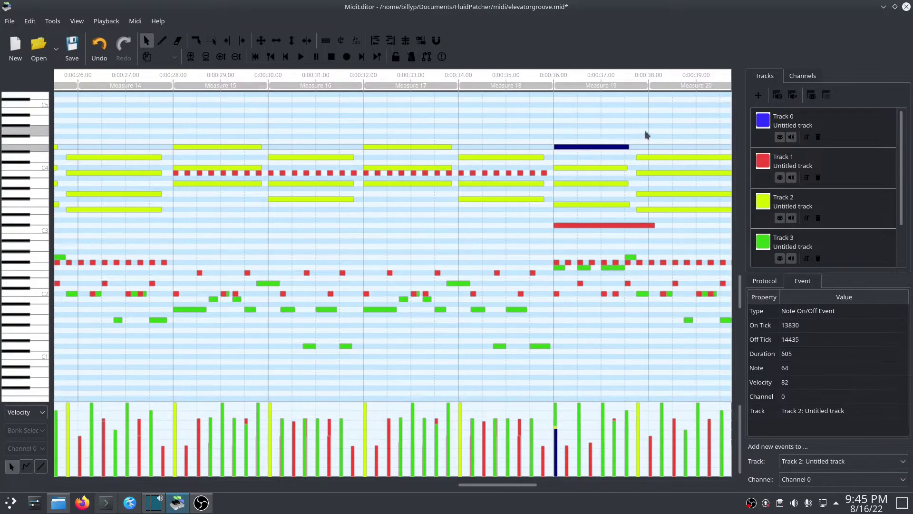
left_click(638, 202)
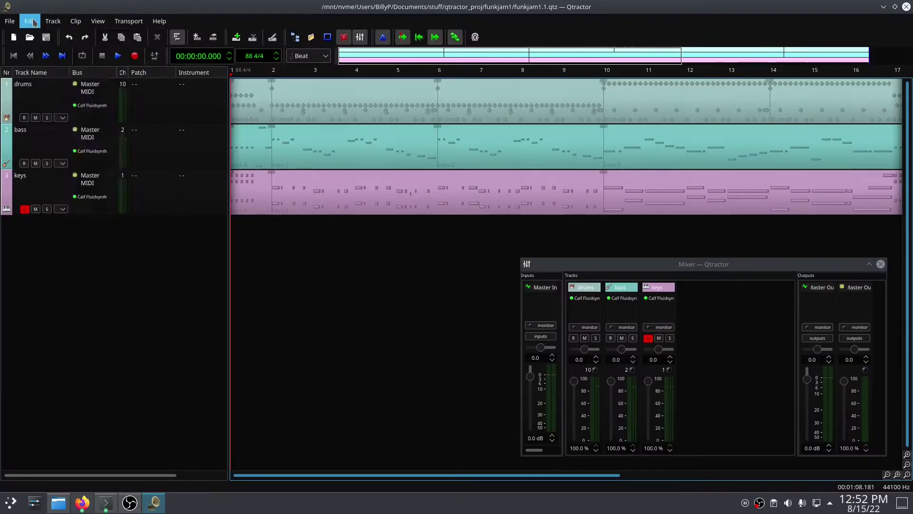
Bring up Qtractor's MIDI track export settings from the Track menu.
left_click(52, 21)
mouse_move(137, 228)
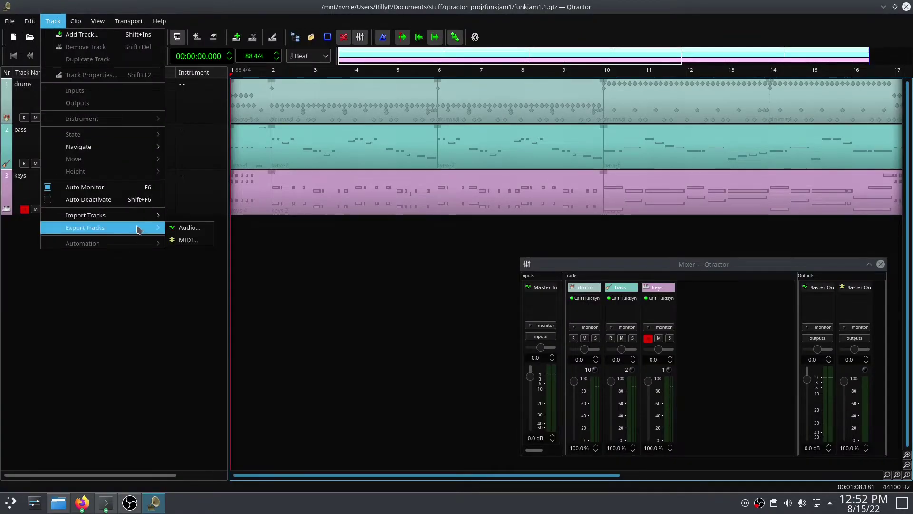
left_click(189, 240)
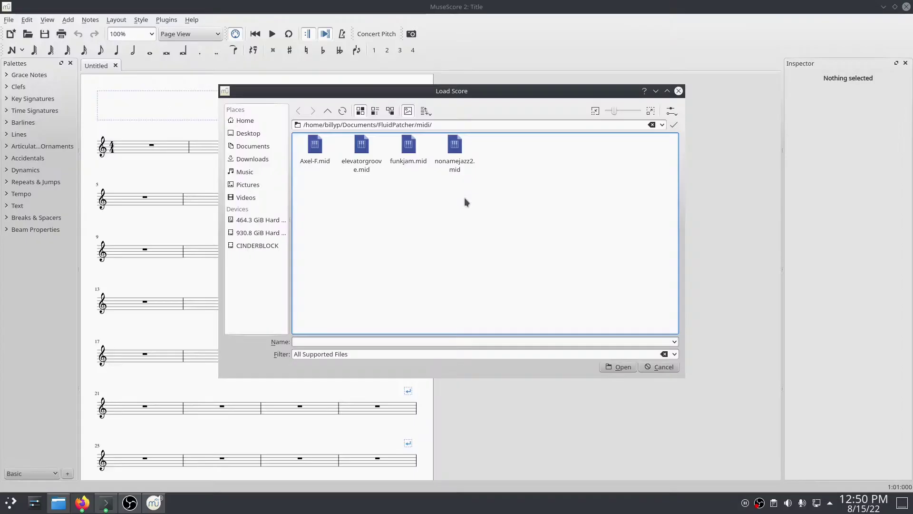
Load nonamejazz2.mid as a new score and pan to its later systems.
left_click(460, 151)
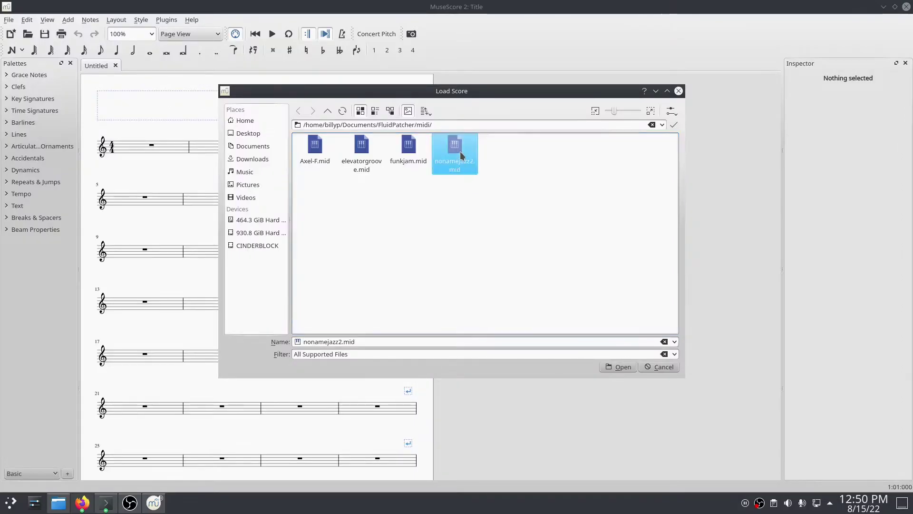
double_click(460, 151)
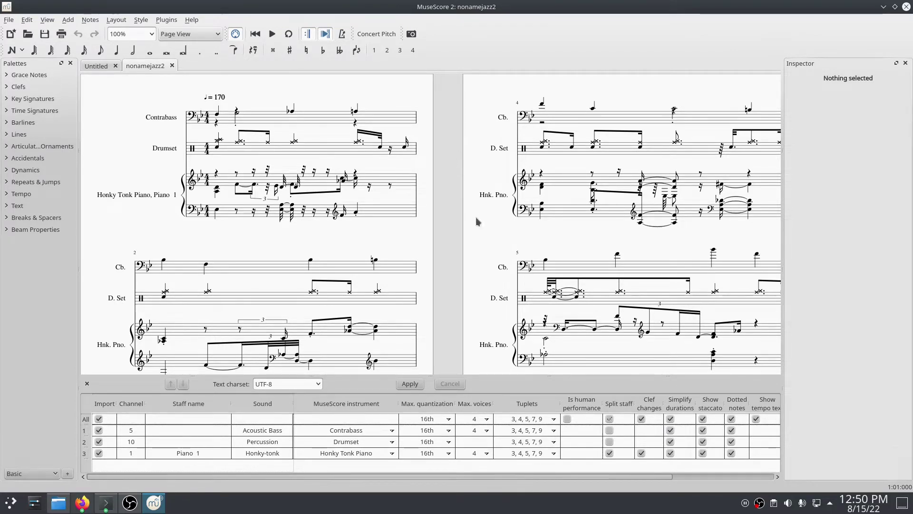
left_click_drag(612, 242, 329, 203)
scroll(243, 198, "right", 10)
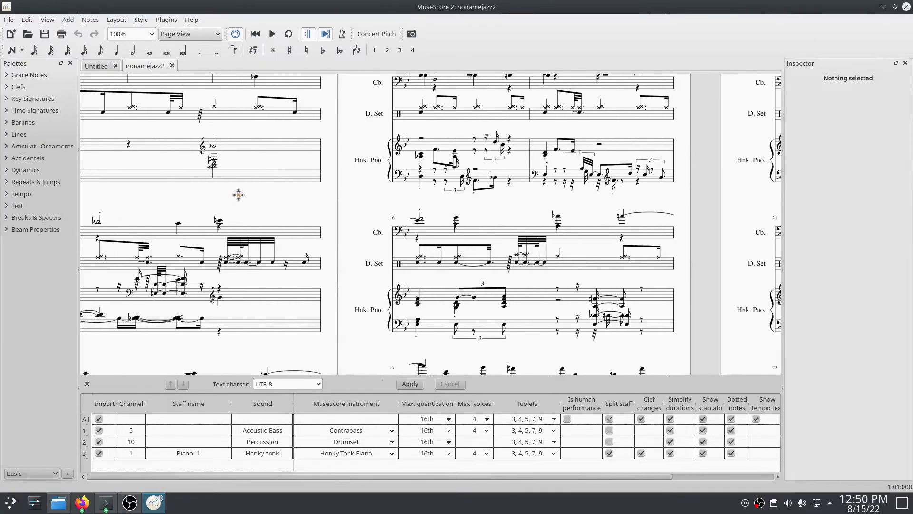
Select the measure-20 bass tuplet, undo its accidental move, and deselect it.
left_click_drag(552, 189, 319, 247)
left_click_drag(745, 247, 355, 200)
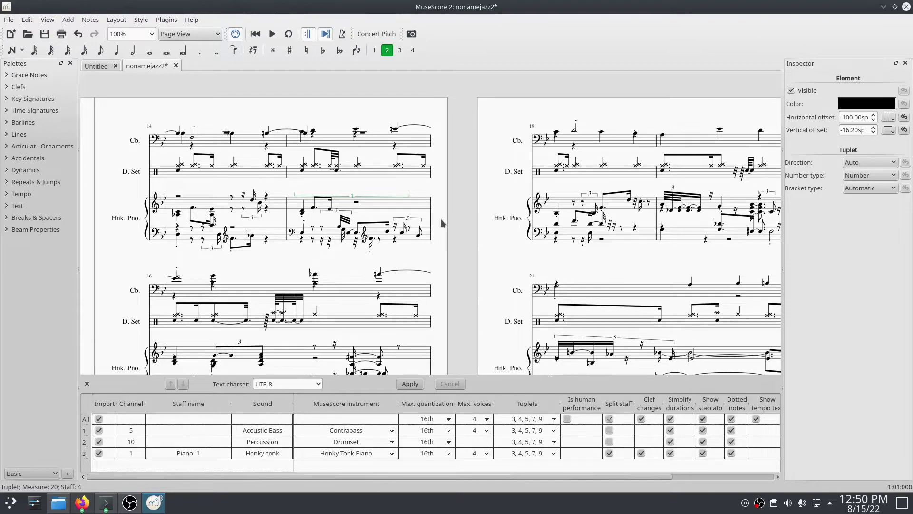
key("ctrl+z")
left_click_drag(644, 263, 466, 258)
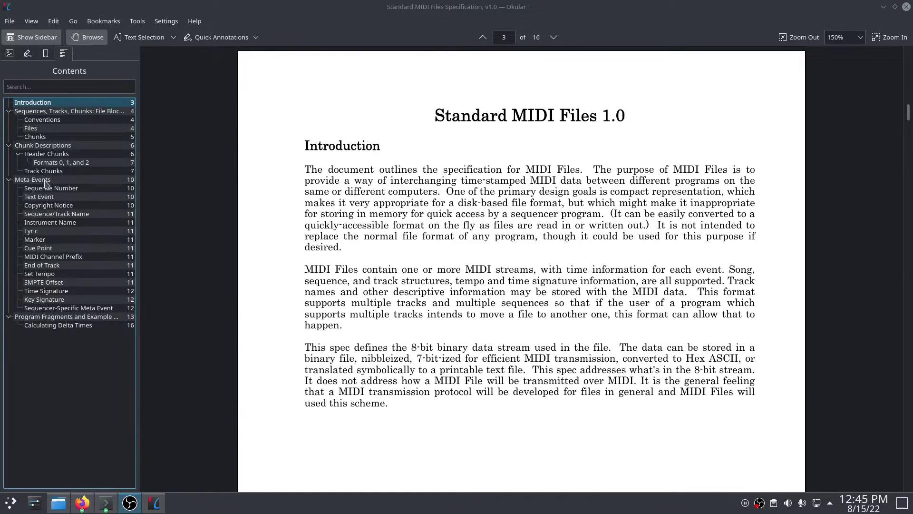
Jump to Meta-Events and read down to the Set Tempo and SMPTE Offset entries.
left_click(45, 181)
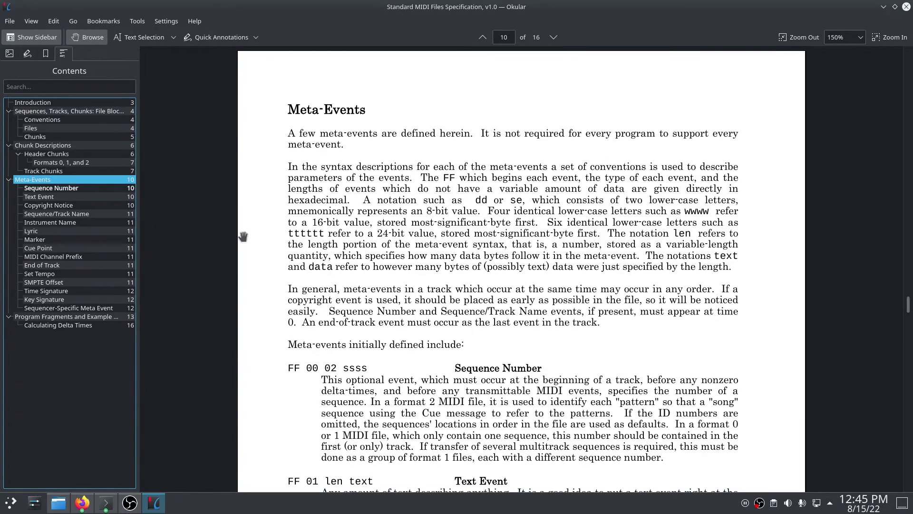
scroll(246, 240, "down", 5)
scroll(246, 244, "down", 15)
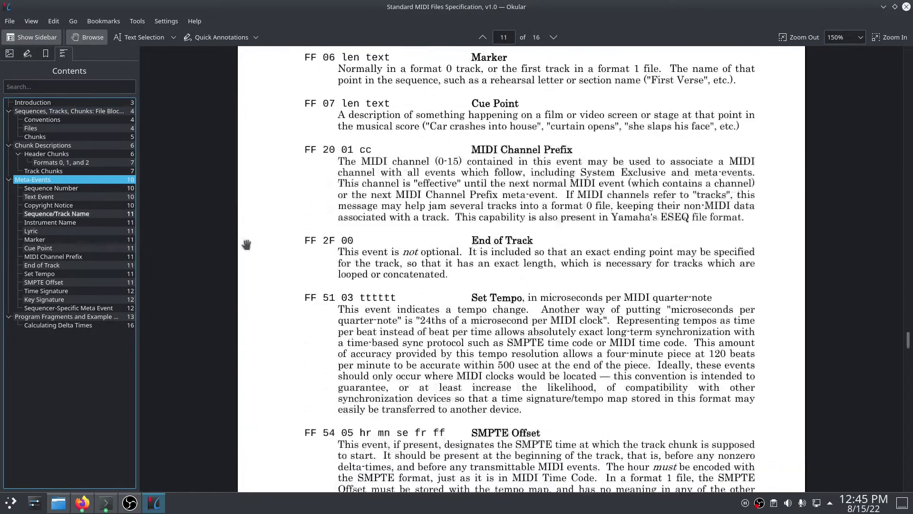
scroll(246, 244, "down", 8)
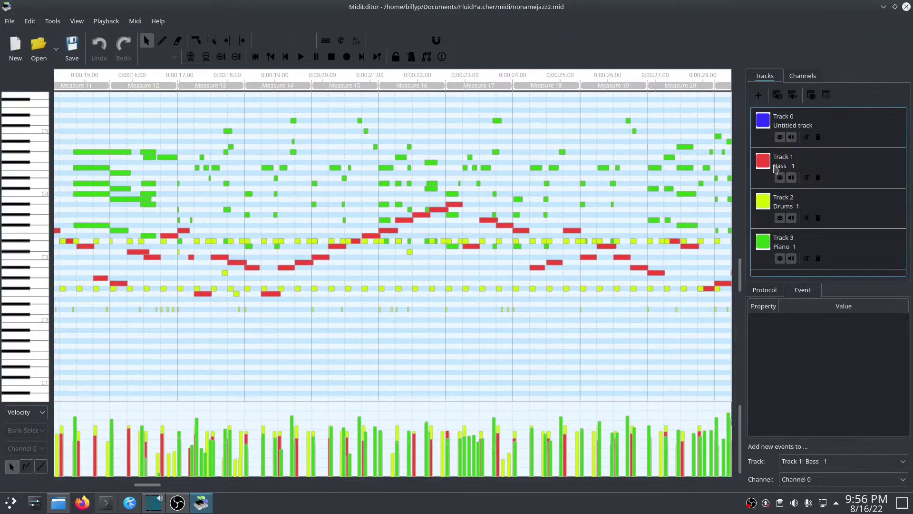
Audition the Bass, Drums and Piano tracks one at a time, ending with all visible.
left_click(826, 95)
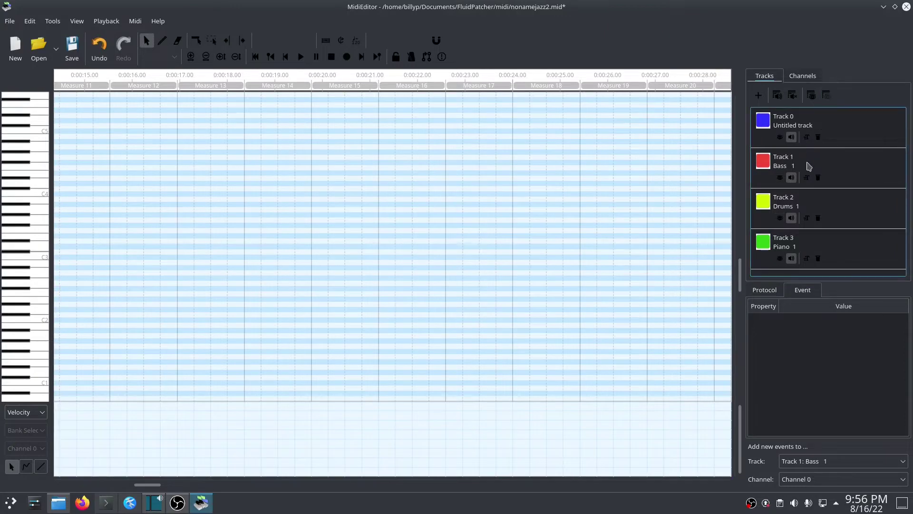
left_click(780, 178)
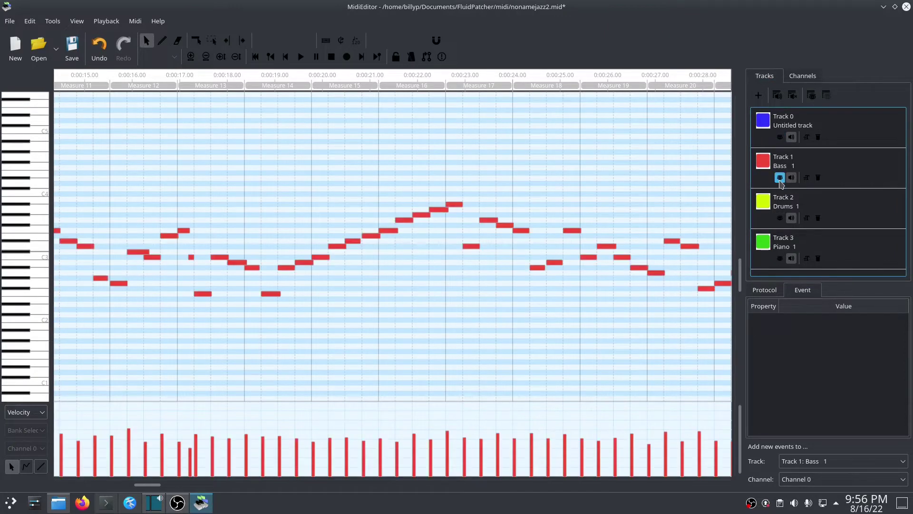
left_click(780, 178)
left_click(780, 218)
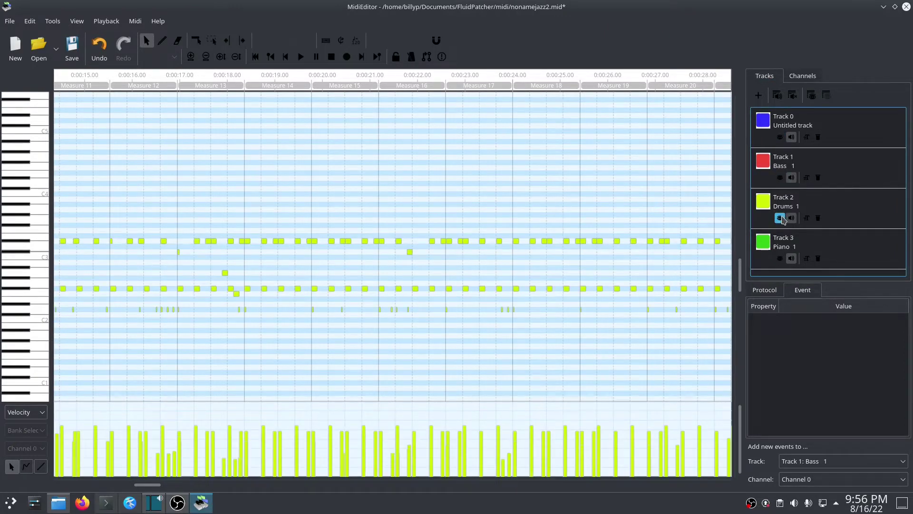
left_click(780, 218)
left_click(780, 258)
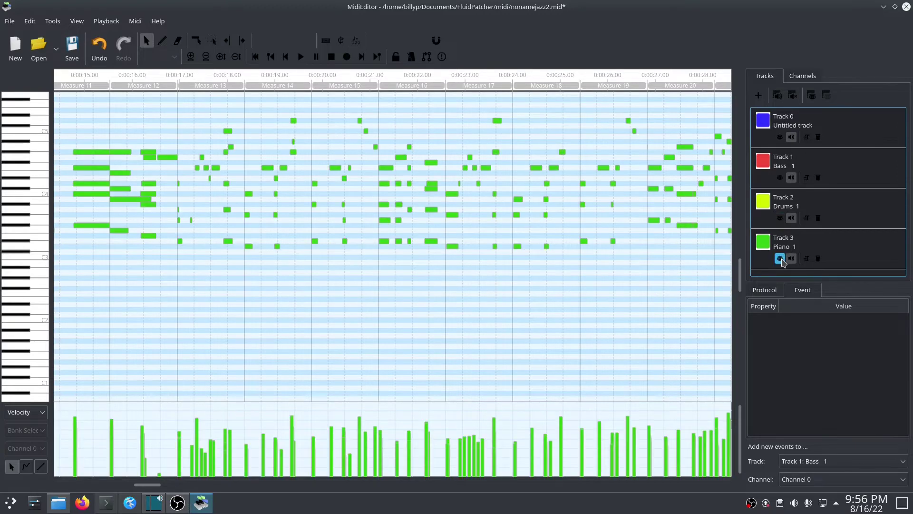
left_click(780, 218)
left_click(780, 178)
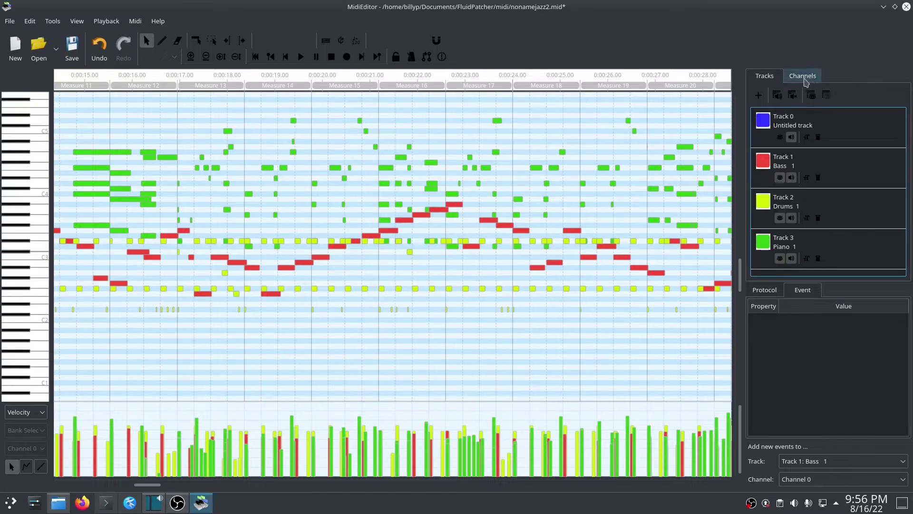
Show the MIDI channel list and colour notes via View > Colors > From channels.
left_click(803, 80)
scroll(841, 155, "down", 4)
scroll(841, 154, "down", 1)
scroll(841, 154, "up", 6)
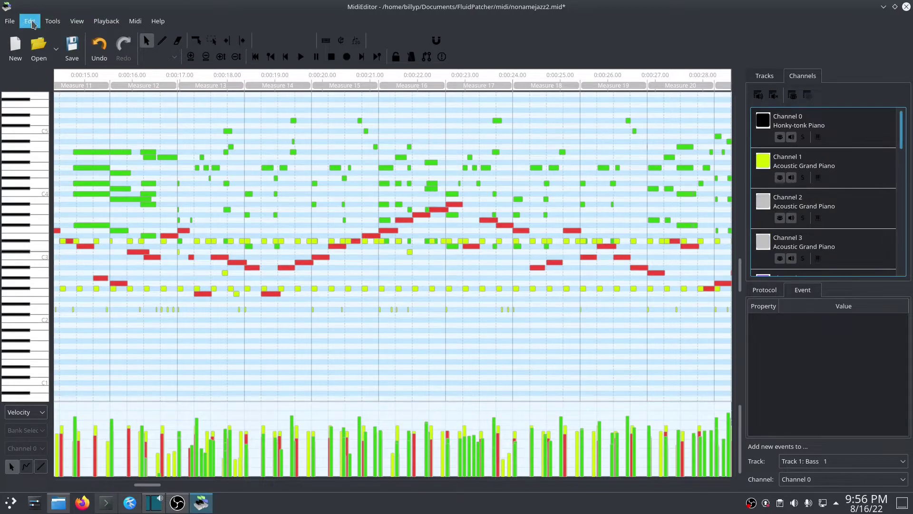
left_click(60, 23)
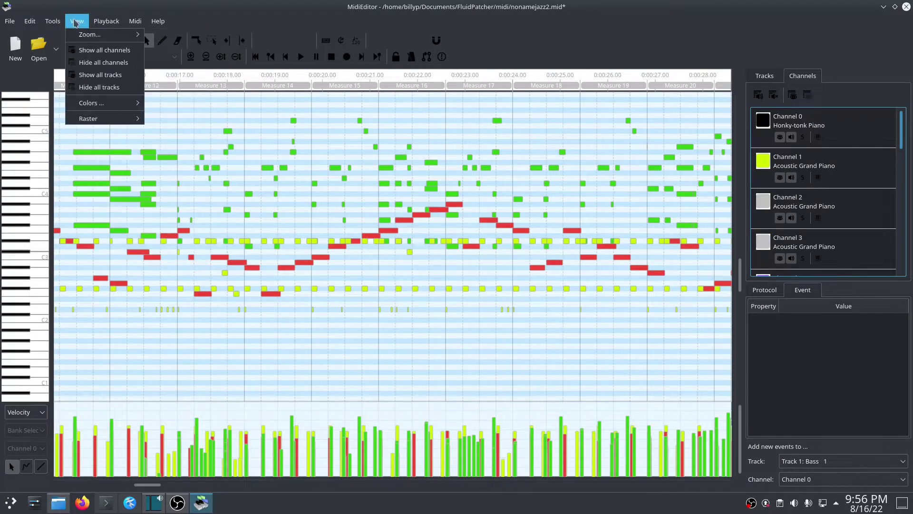
mouse_move(122, 103)
left_click(172, 103)
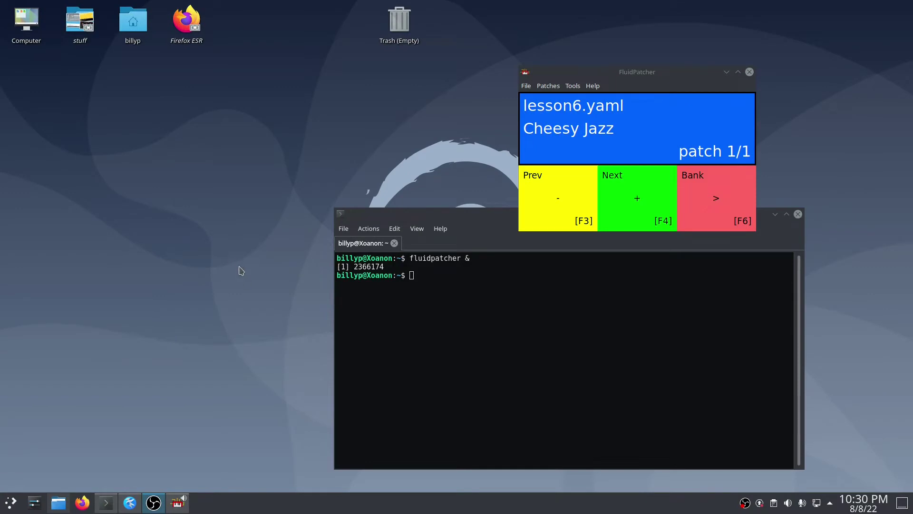
Look through the File, Patches and Tools menus for the lesson6.yaml bank.
left_click(526, 86)
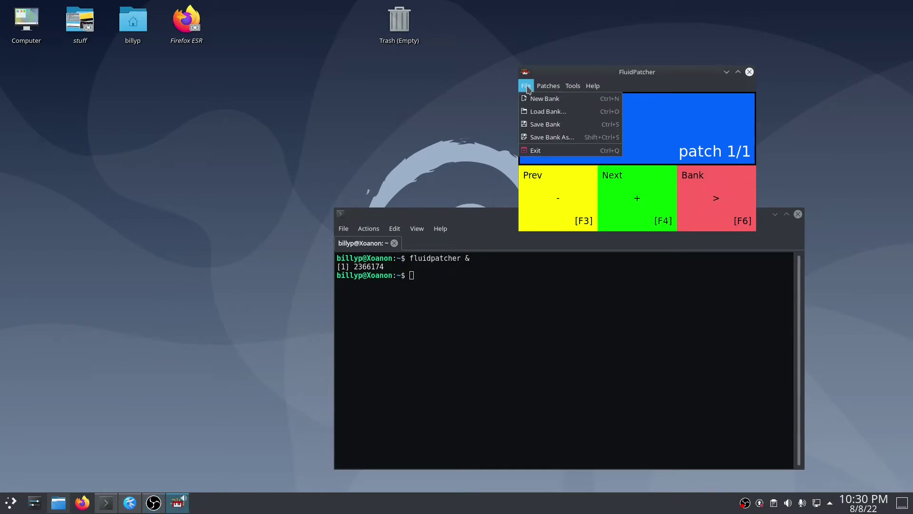
mouse_move(544, 90)
mouse_move(571, 90)
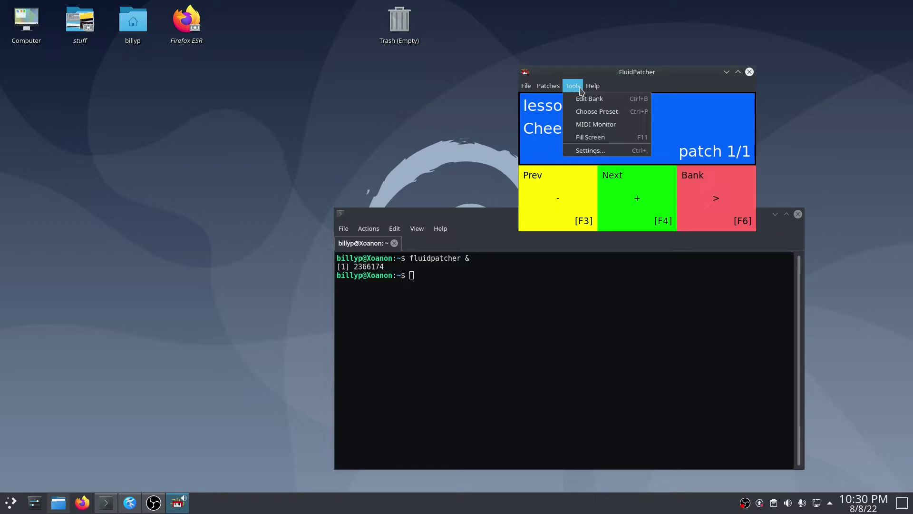
Review the Settings config's fluidsettings block and mfilesdir path, then bring up the Dolphin midi folder.
left_click(583, 149)
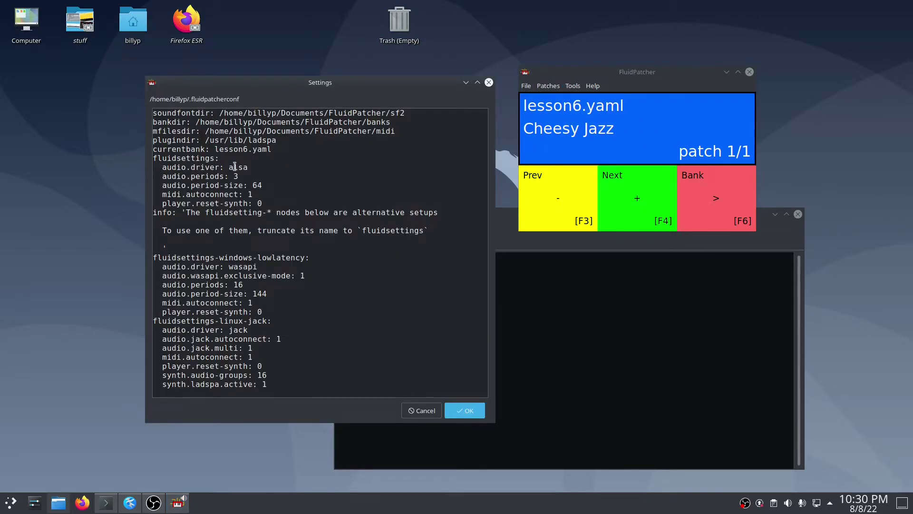
left_click_drag(153, 158, 299, 205)
left_click(324, 149)
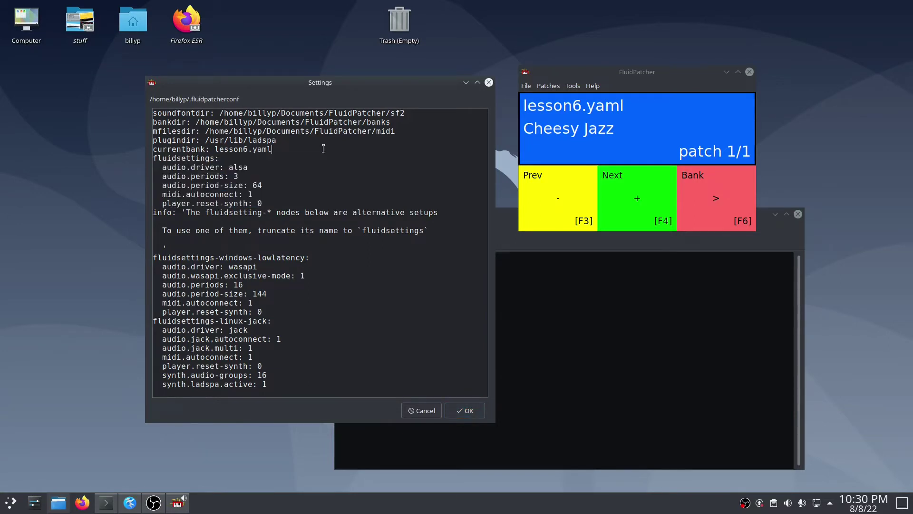
double_click(161, 131)
left_click(58, 503)
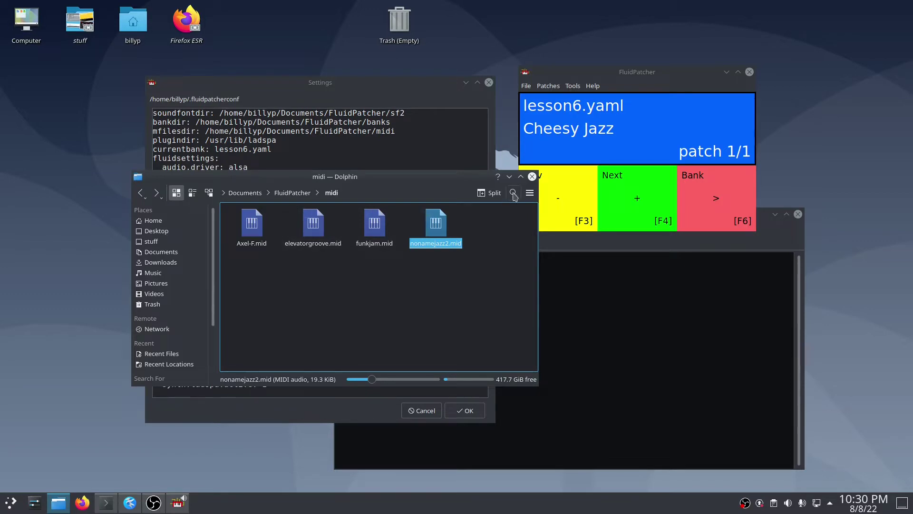
Minimize the Dolphin midi folder and cancel the Settings dialog unchanged.
left_click(509, 177)
left_click(421, 410)
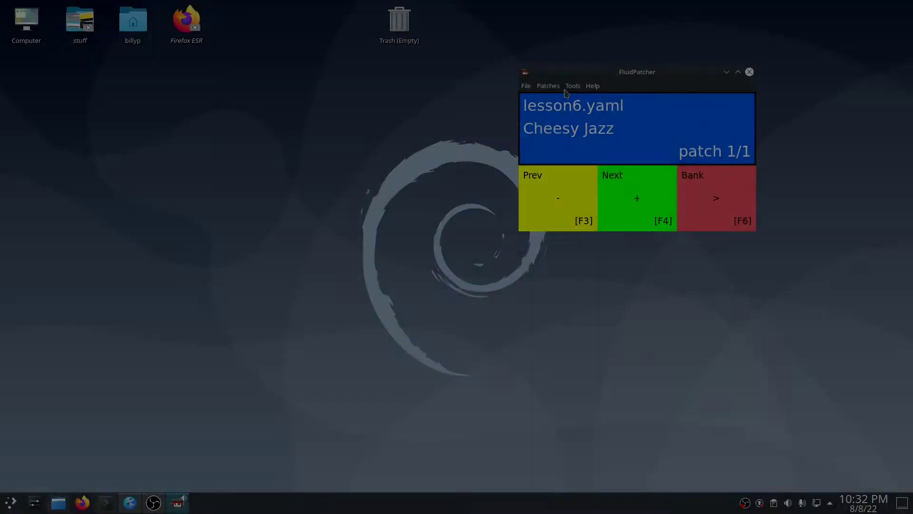
Open lesson6.yaml with Tools > Edit Bank and place the cursor after the FluidR3_GM.sf2 line.
left_click(573, 85)
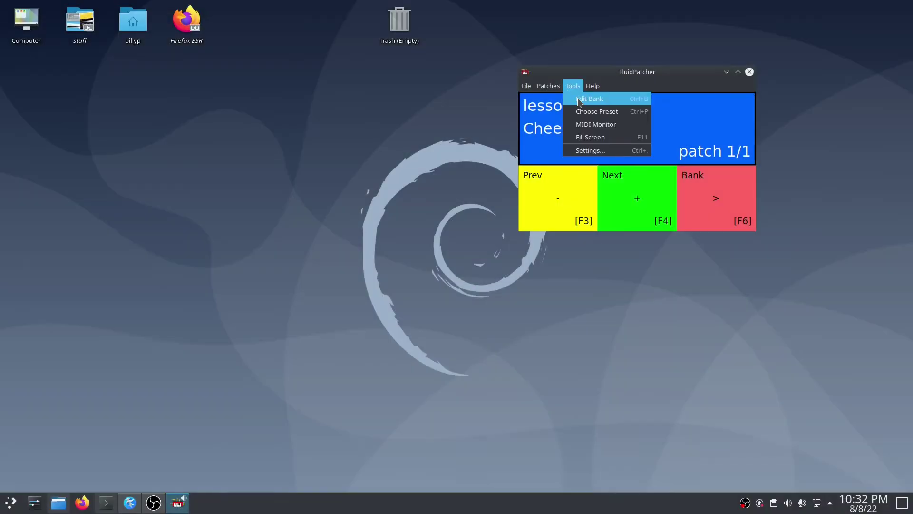
left_click(579, 100)
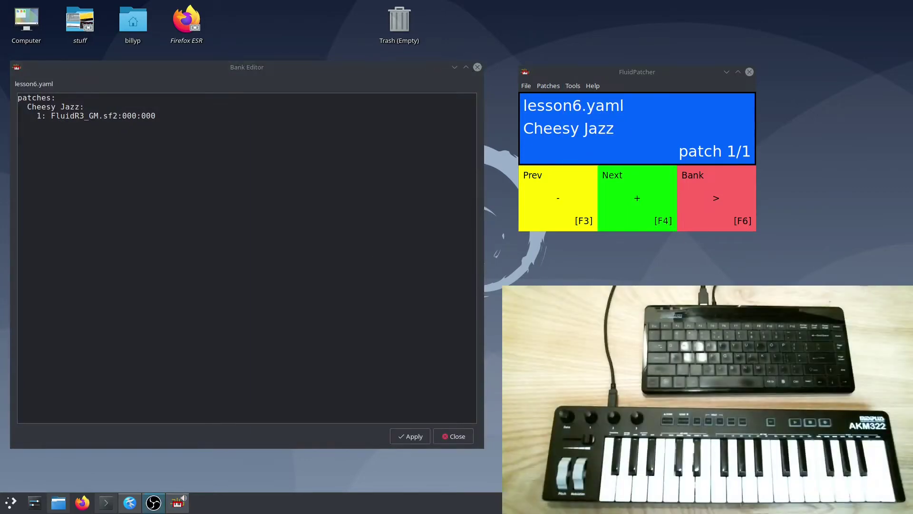
left_click(156, 189)
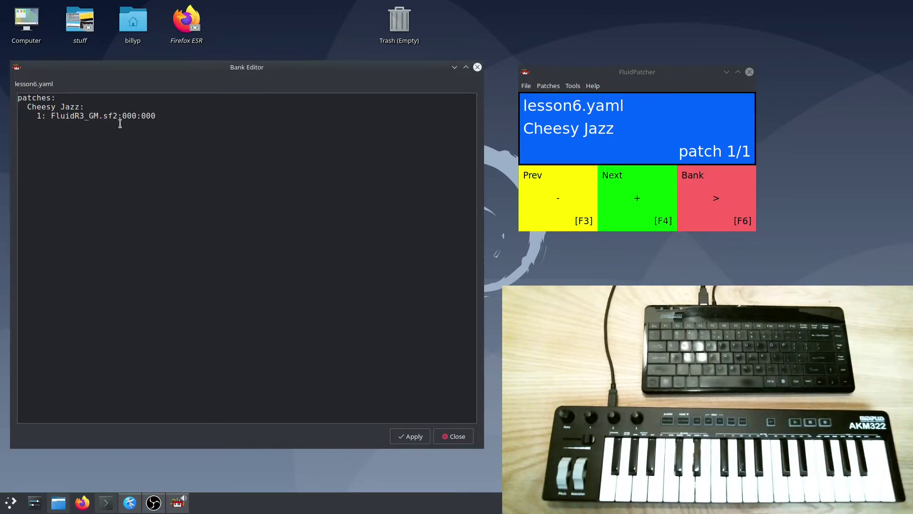
Enter midiplayers with a 'jazz' player using file: nonamejazz2.mid, confirming the name in Dolphin.
type("midiplayers:       ")
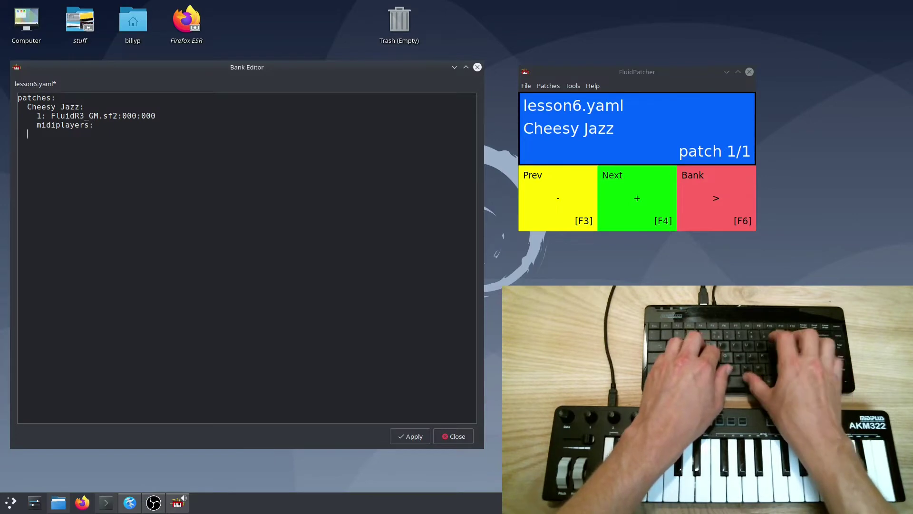
type("jazz:")
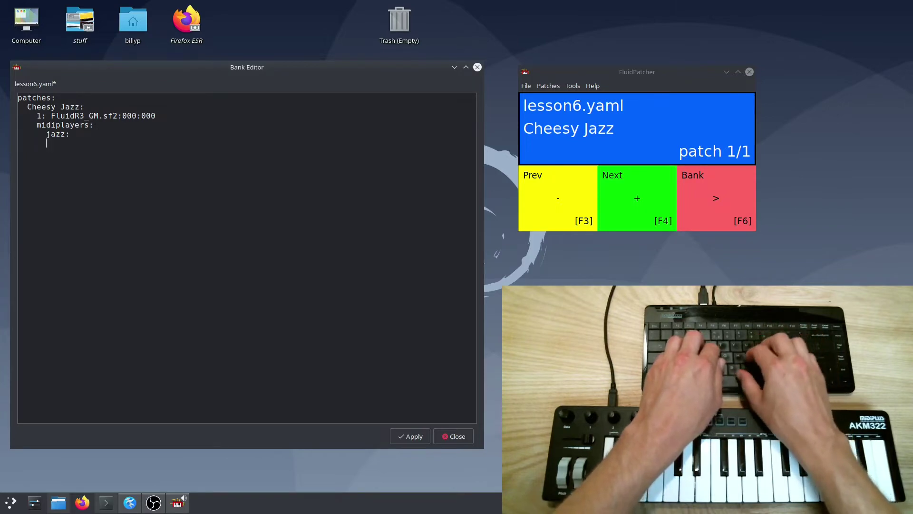
type("file:")
key("alt+Tab")
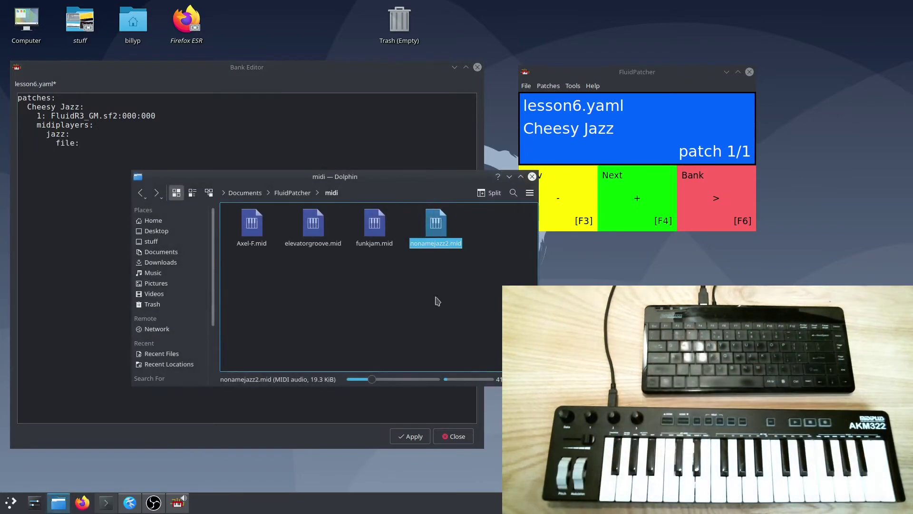
left_click(510, 176)
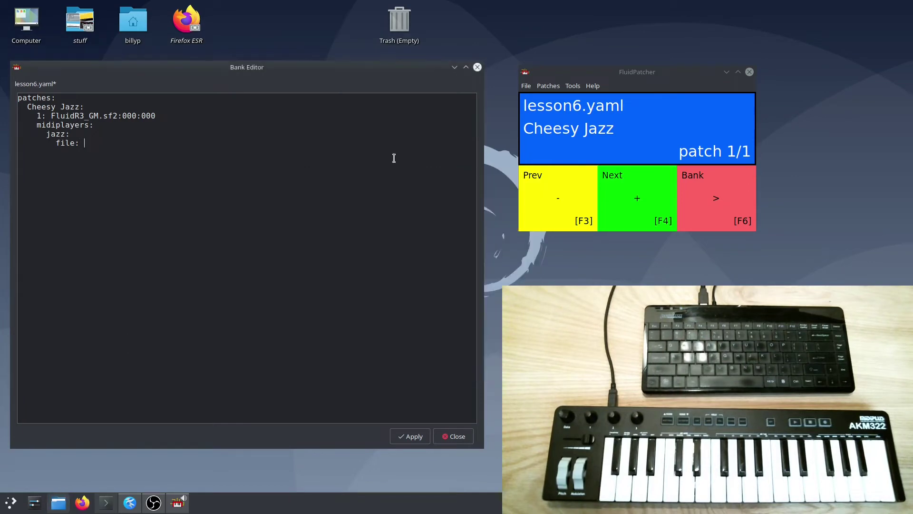
type("nona")
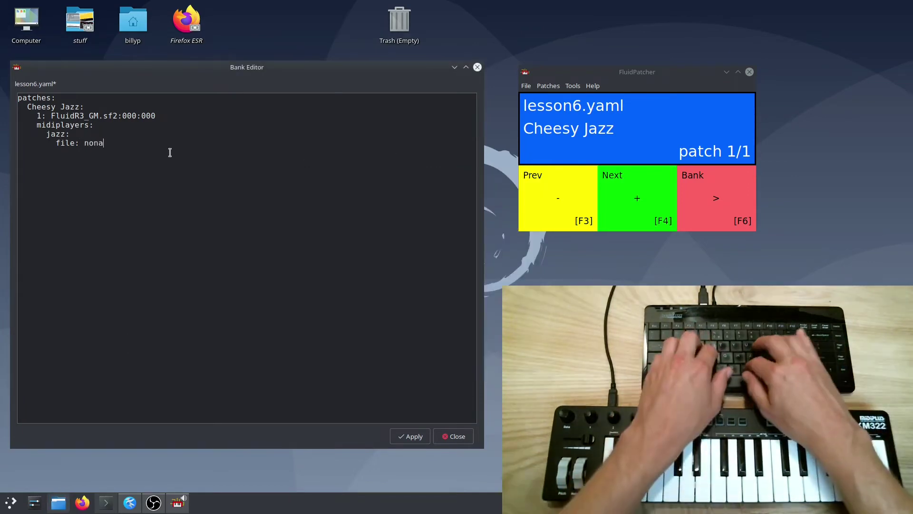
type("mejazz2.m")
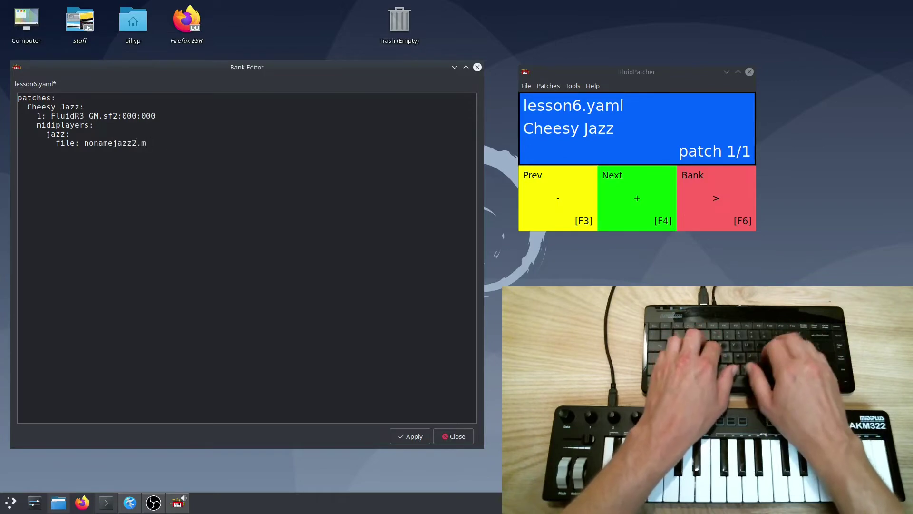
type("id")
key("Return")
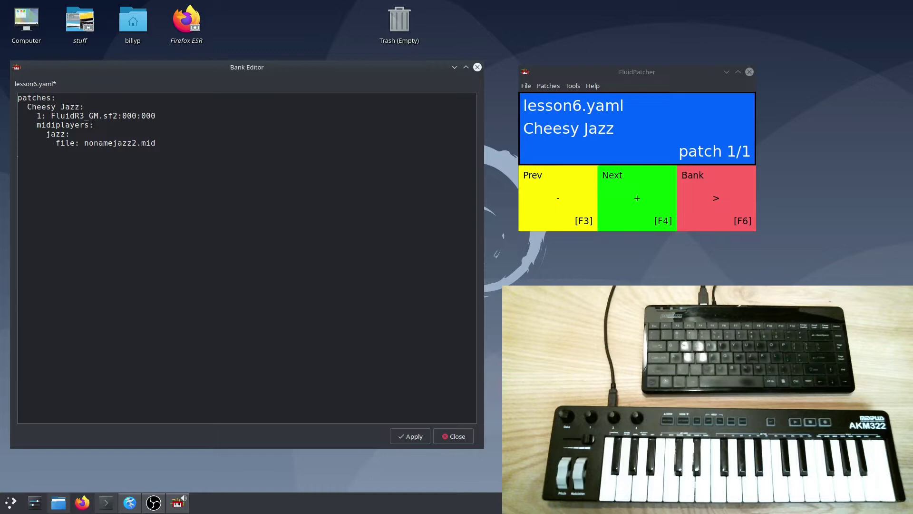
Open the MIDI Monitor to confirm the controller buttons send CC 21, 22 and 24.
left_click(572, 86)
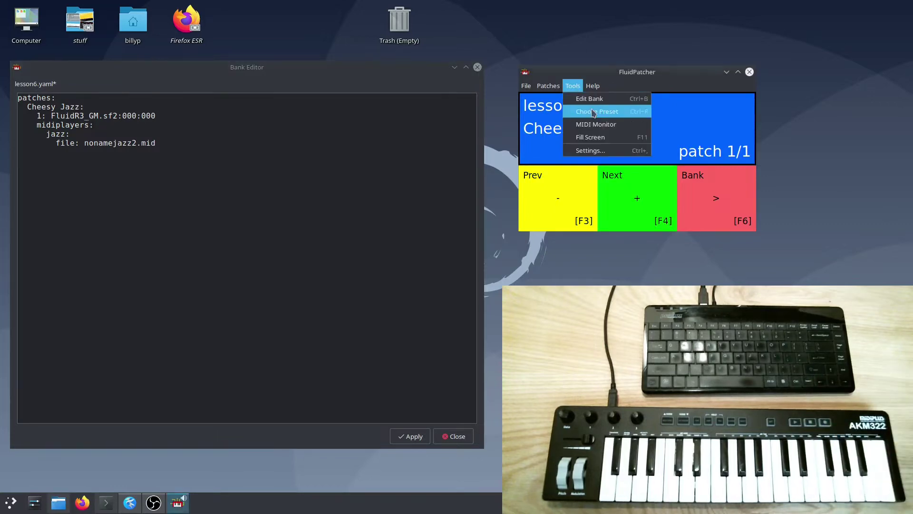
left_click(595, 125)
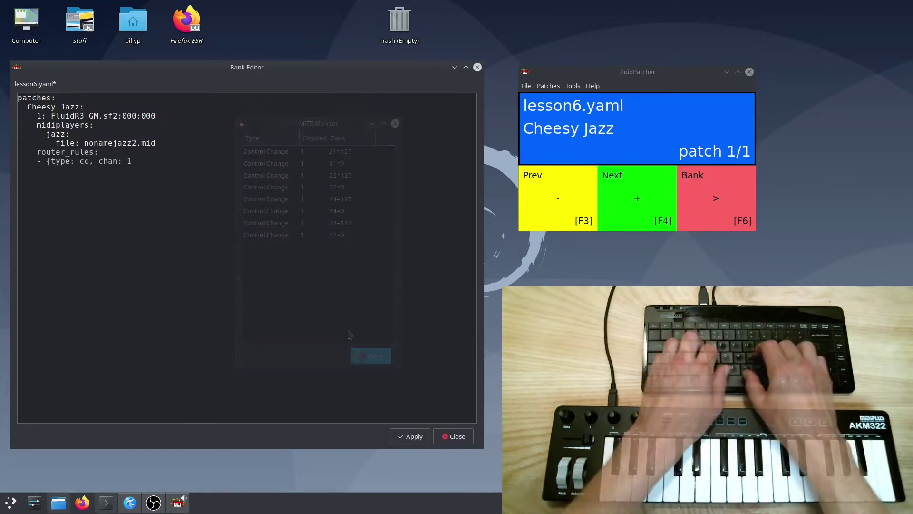
Add rule {type: cc, par1: 22, midiplayer: jazz, par2: 0-127=0-1} # play/pause, removing chan: 1, and apply.
type("1, ")
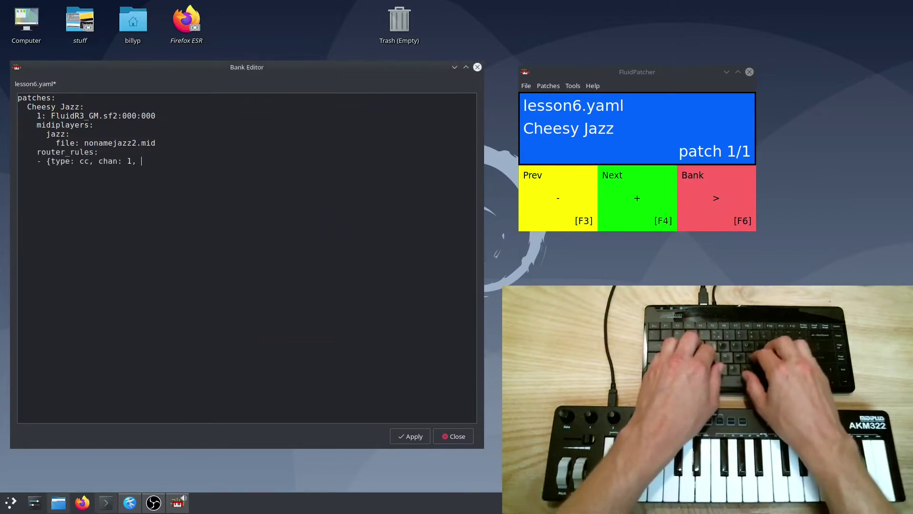
type("par1: 22")
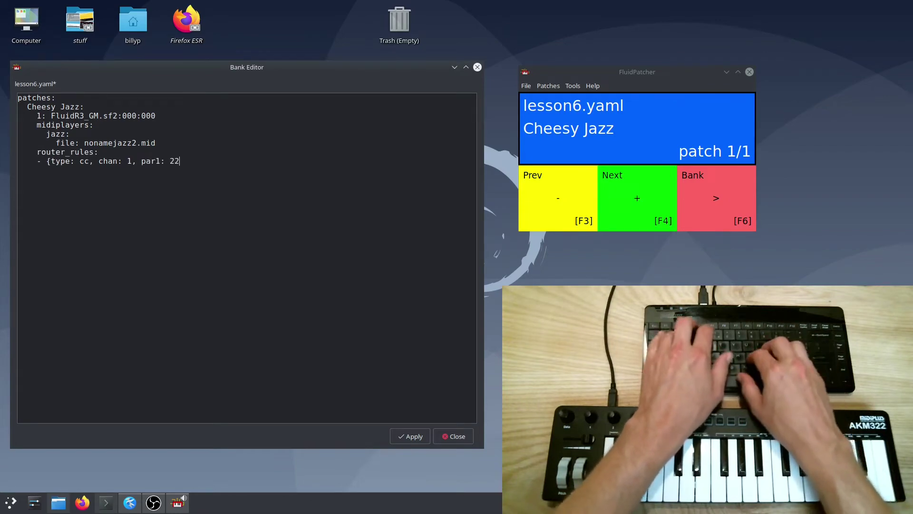
type(", midiplayer: jazz")
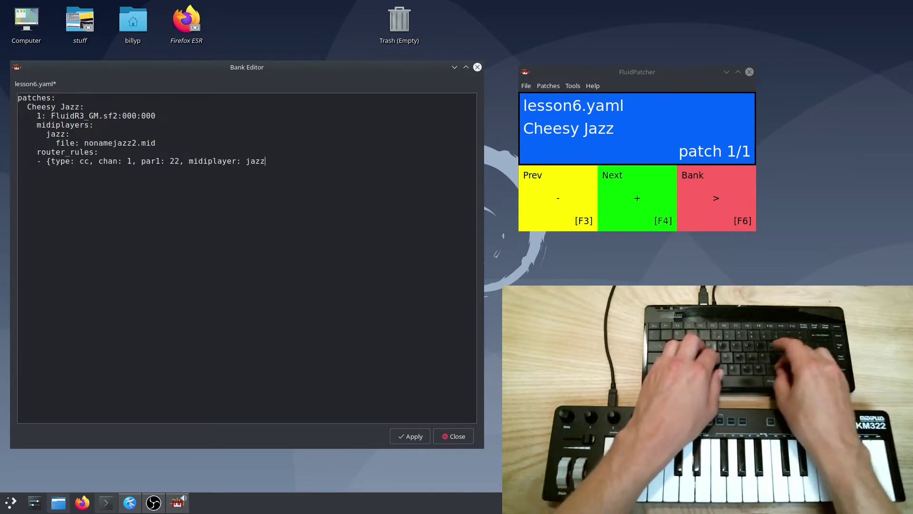
type(", par2: 0-127=0-1")
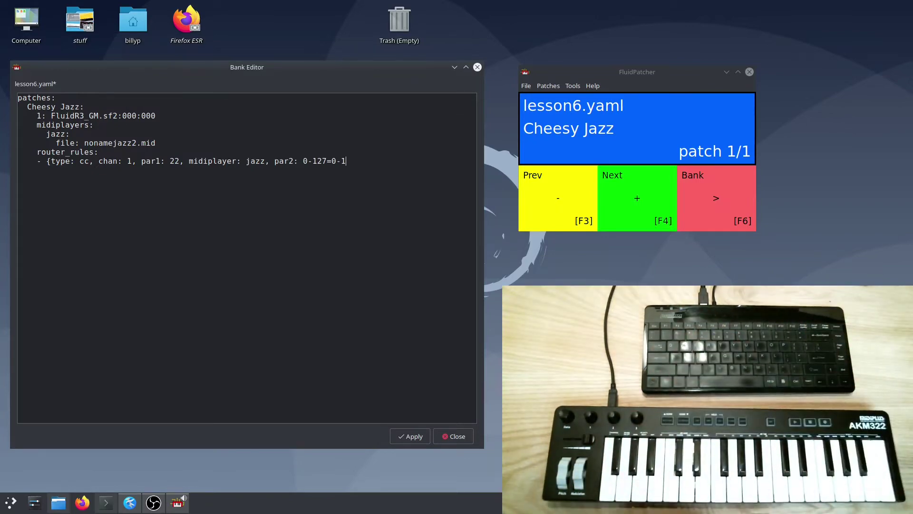
type("}")
left_click_drag(99, 160, 141, 161)
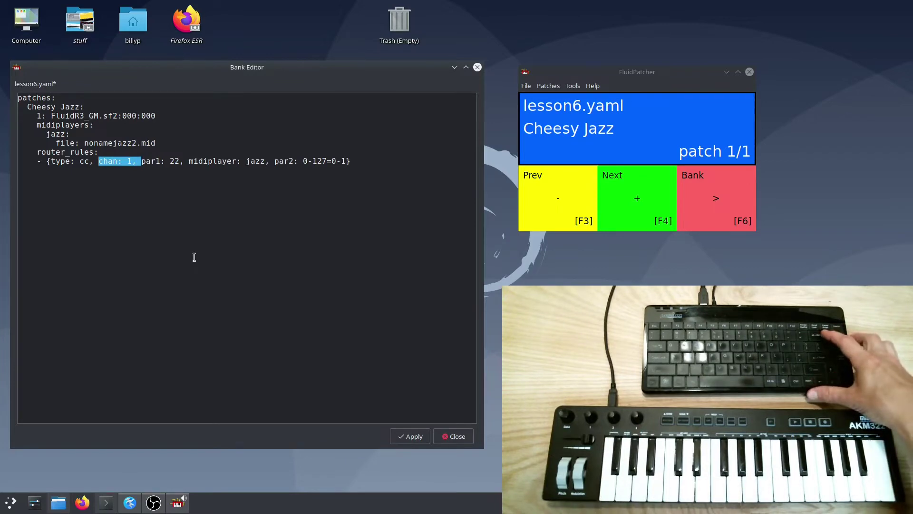
key("BackSpace")
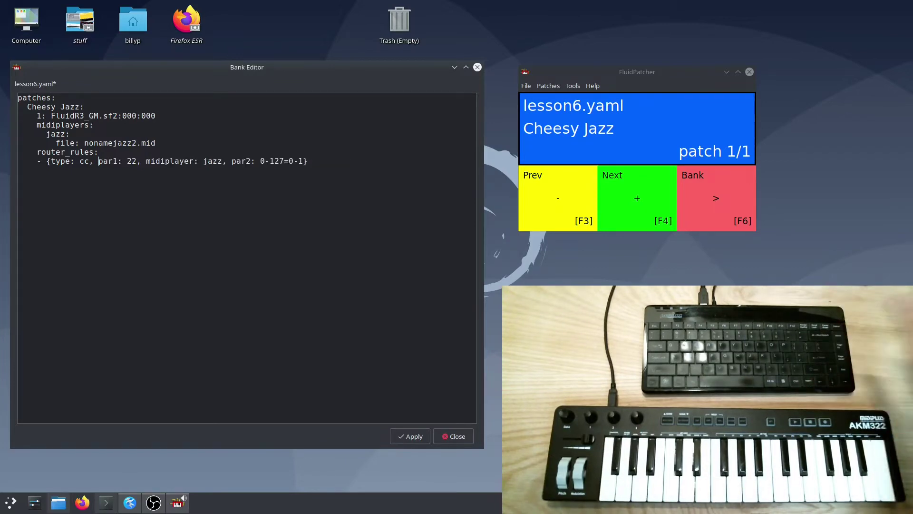
key("End")
type("# play/pause")
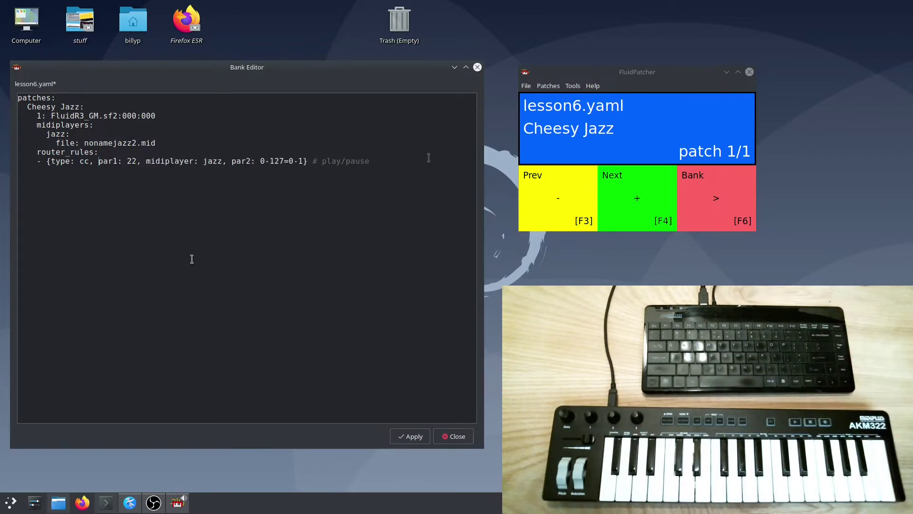
left_click(408, 436)
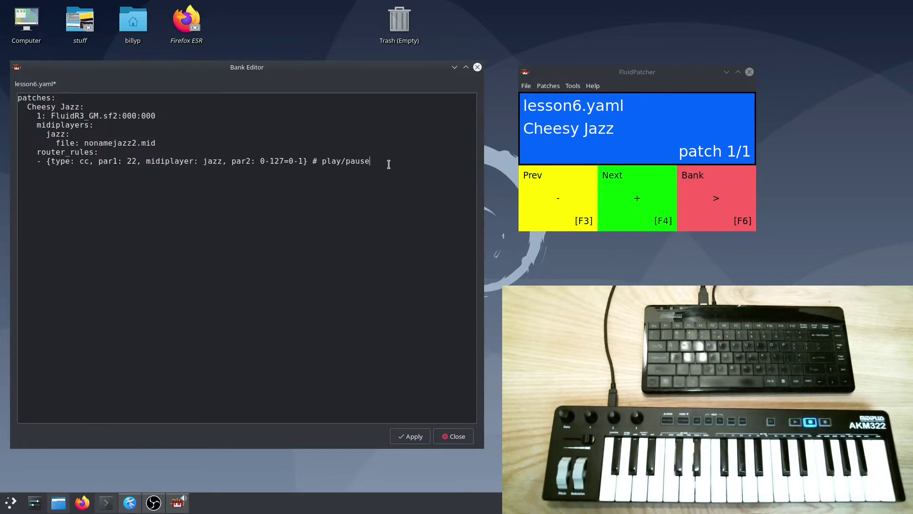
Bring MidiEditor forward showing nonamejazz2.mid with Track 0, Bass, Drums and Piano tracks.
mouse_move(130, 502)
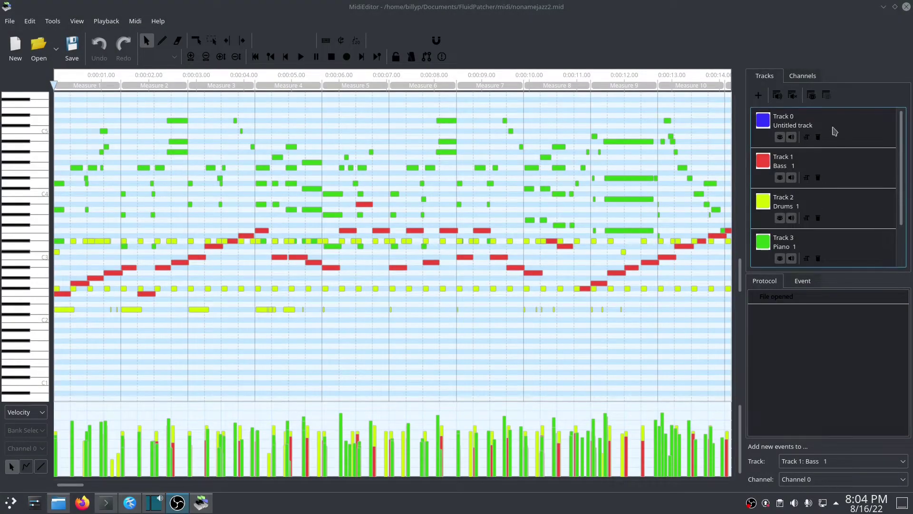
Show only the Bass track and read its tick-0 Program Change: 32 Acoustic Bass, channel 4.
left_click(827, 98)
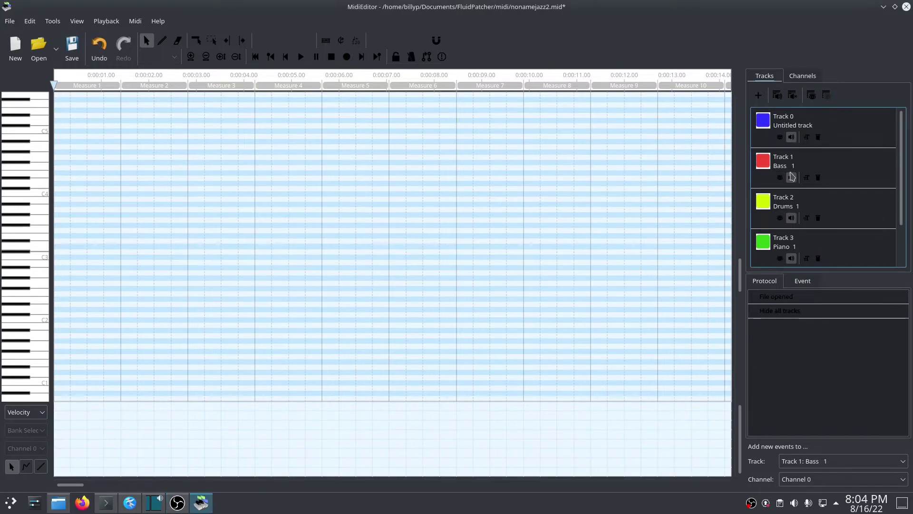
left_click(780, 178)
left_click(802, 280)
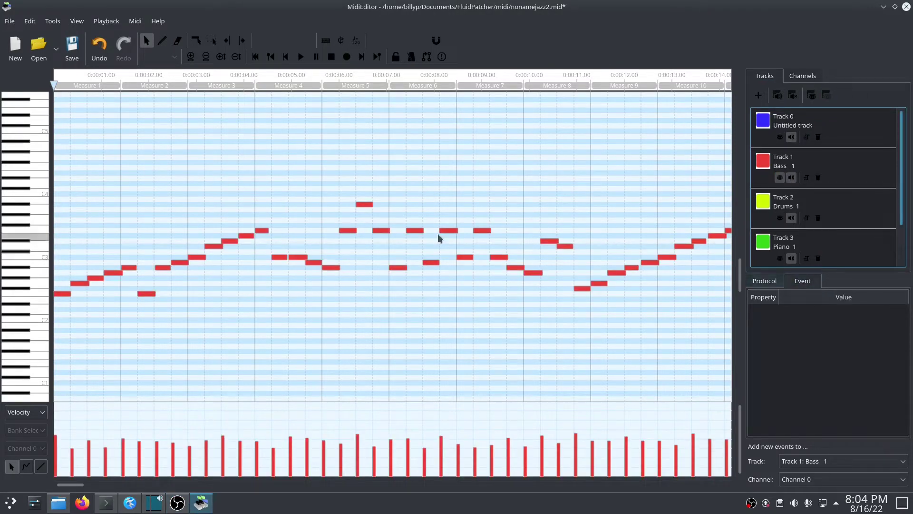
left_click(263, 231)
scroll(172, 313, "down", 3)
scroll(161, 319, "down", 5)
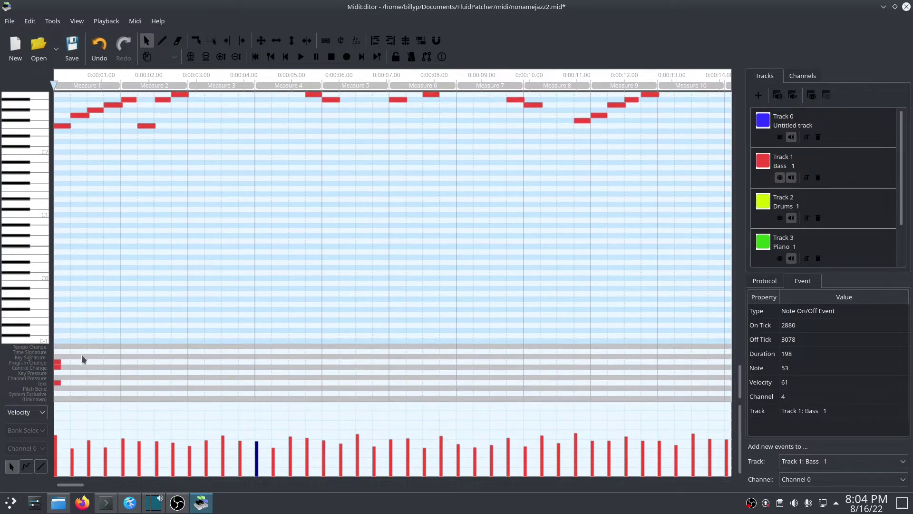
left_click(56, 363)
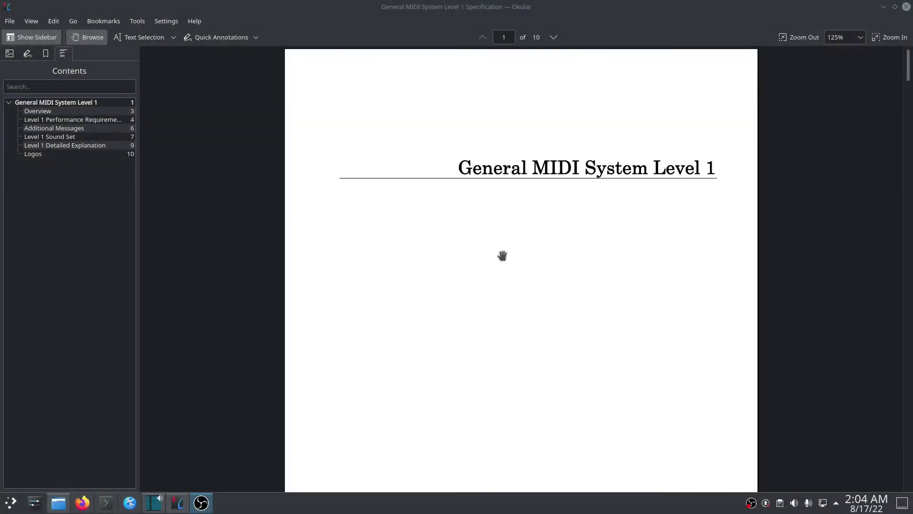
Scroll the GM Level 1 PDF down to the page 7 Sound Set instrument table.
scroll(503, 256, "down", 15)
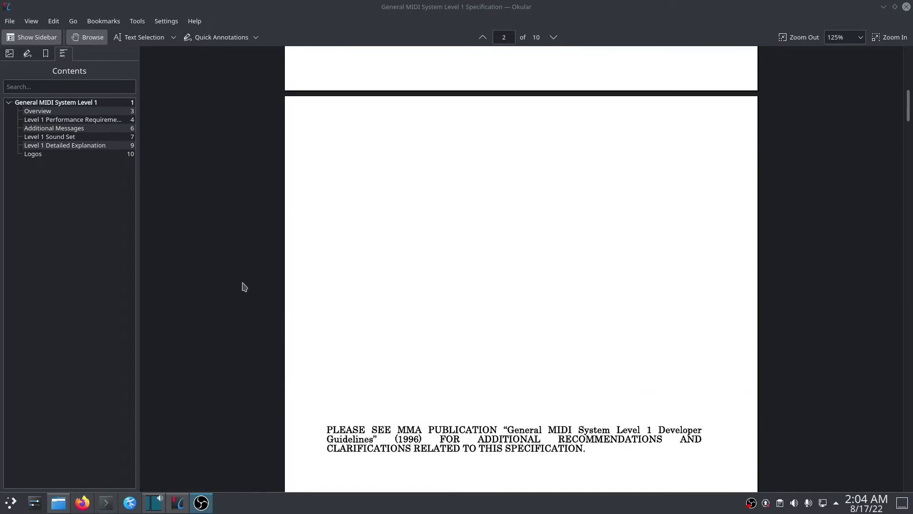
scroll(227, 300, "down", 20)
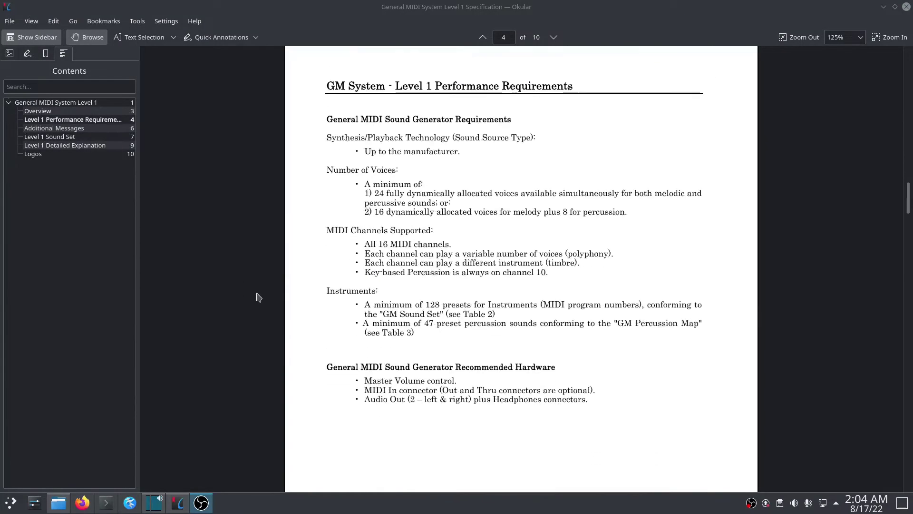
scroll(260, 297, "down", 20)
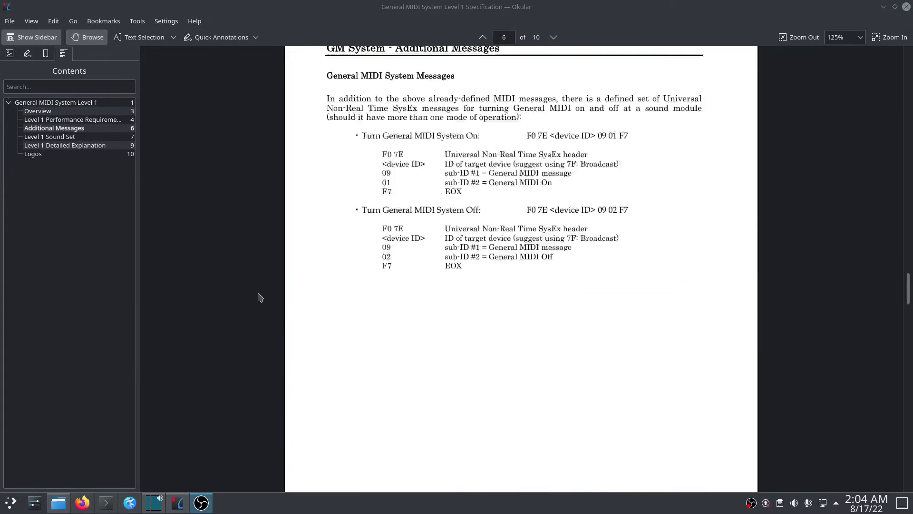
scroll(260, 297, "down", 5)
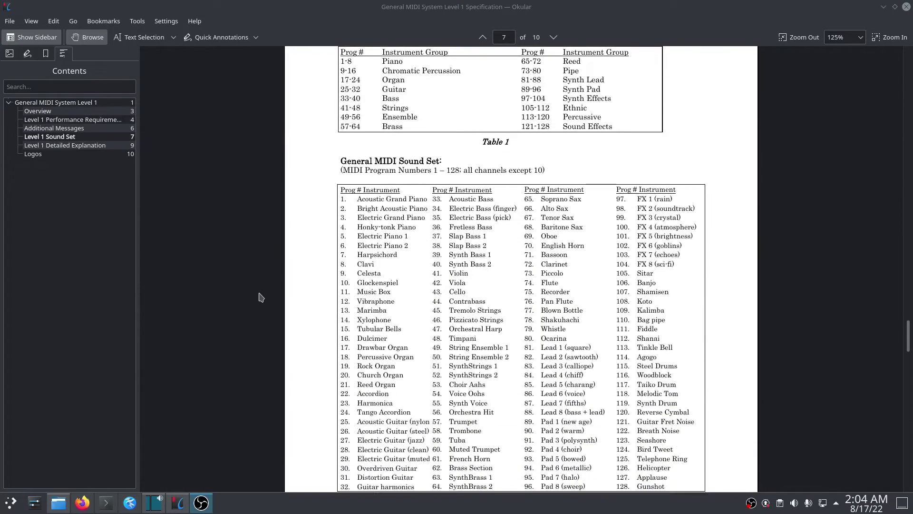
scroll(262, 297, "down", 2)
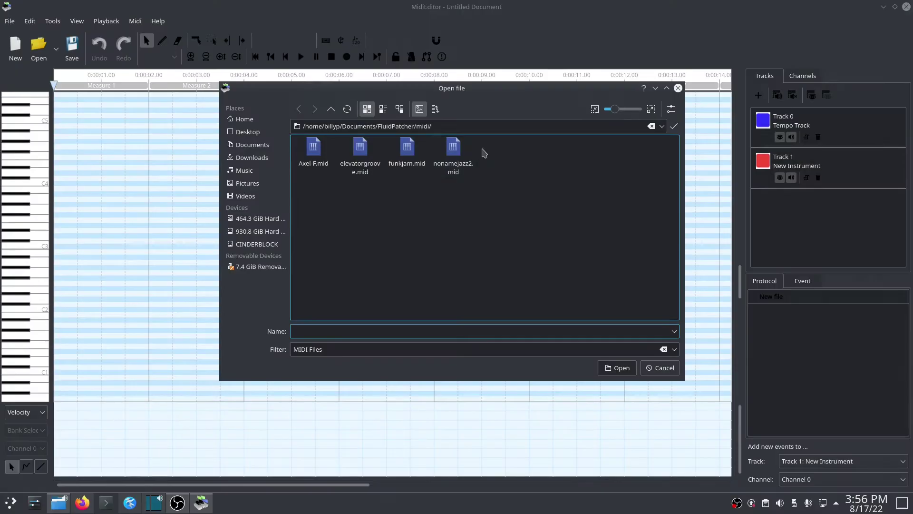
Open nonamejazz2.mid, show only the Piano track and read its note channel, 0.
double_click(467, 152)
left_click(826, 95)
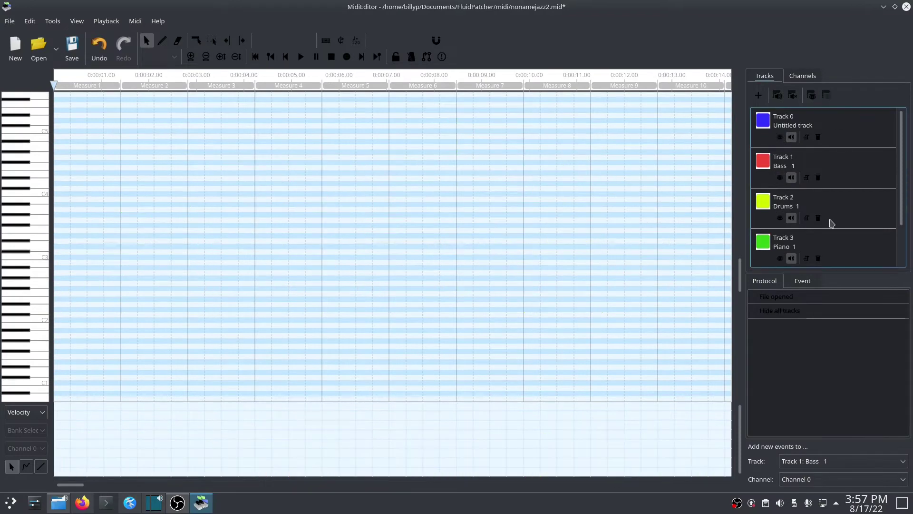
left_click(780, 258)
left_click(713, 285)
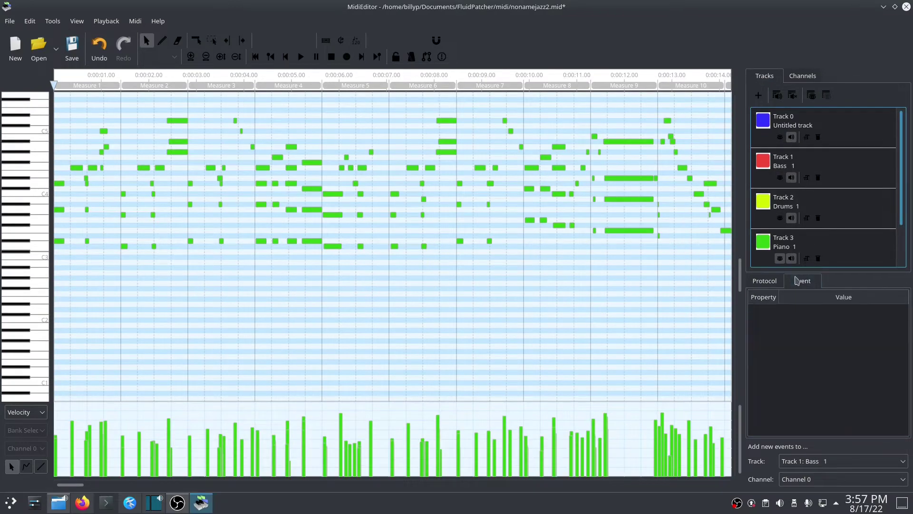
left_click(619, 230)
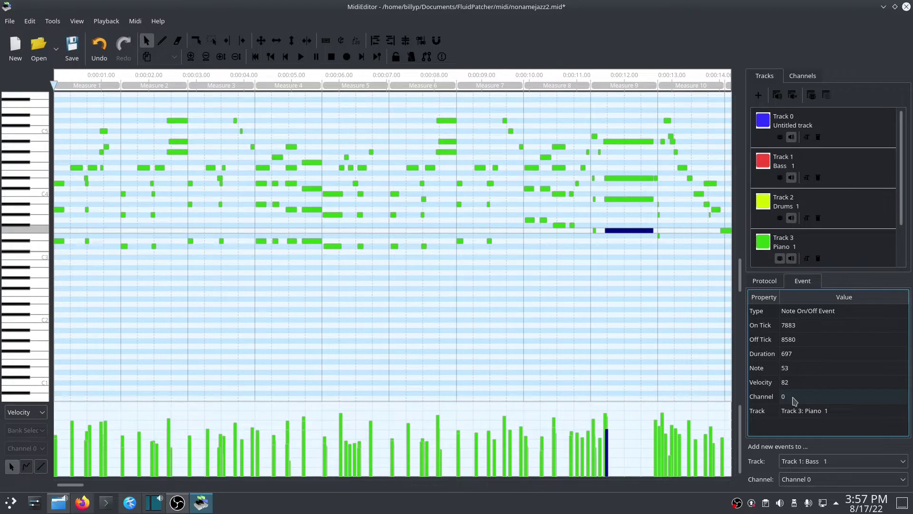
Show the Bass, then the Drums track alone, reading their note channels 4 and 9.
left_click(780, 258)
left_click(780, 178)
left_click(534, 272)
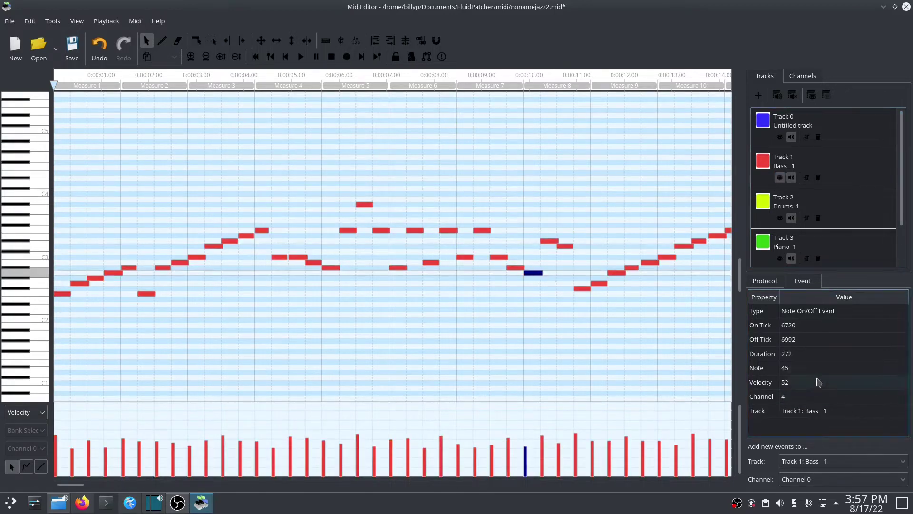
left_click(780, 178)
left_click(780, 218)
left_click(527, 289)
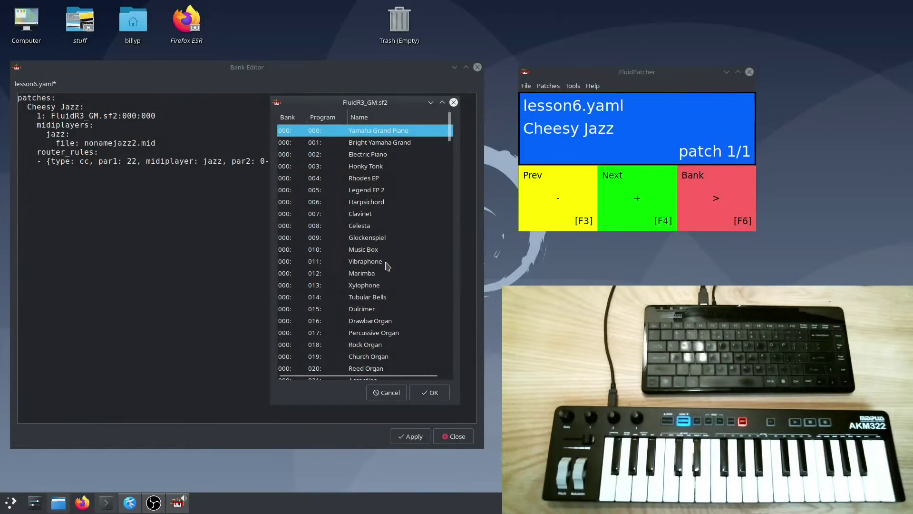
Assign Clavinet 000:007, 000:032 and Jazz 1 kit 128:033 to channels 1, 5 and 10.
left_click(370, 215)
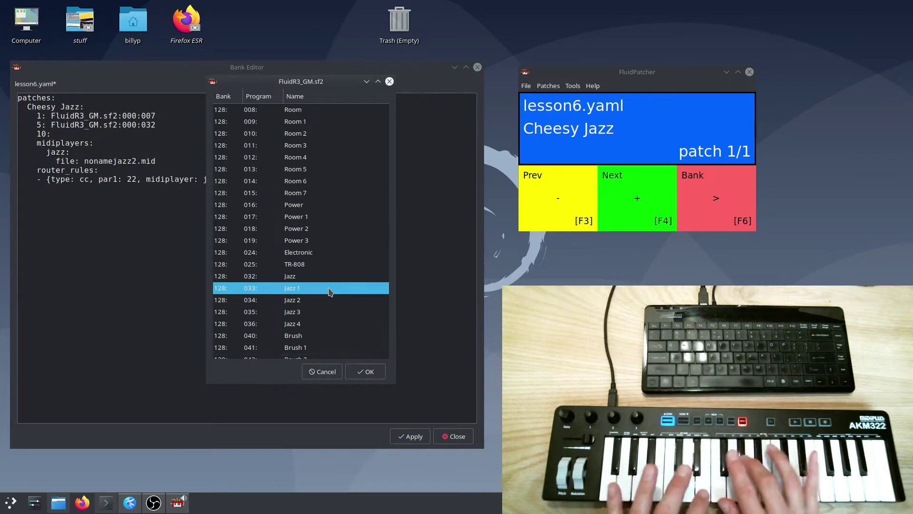
left_click(312, 336)
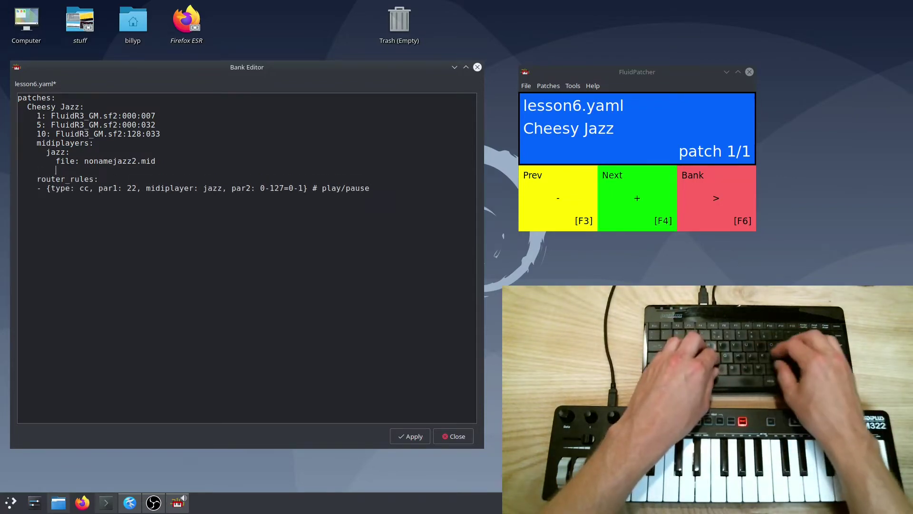
Add mask: [prog] under the jazz player's file line and save lesson6.yaml.
type("mask: ")
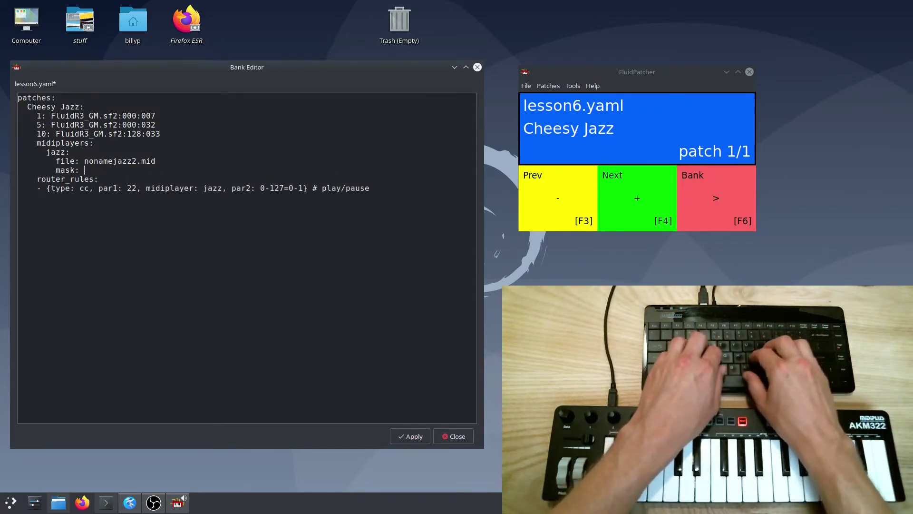
type("[prog]")
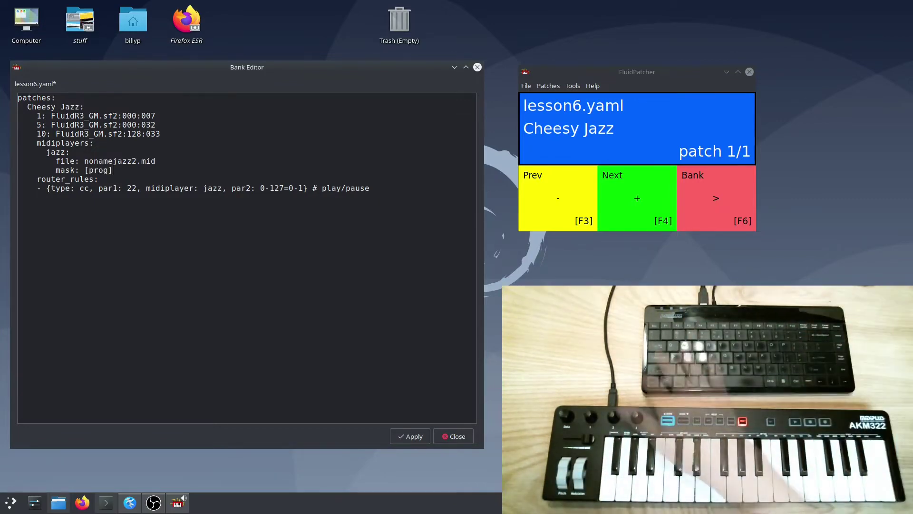
key("ctrl+s")
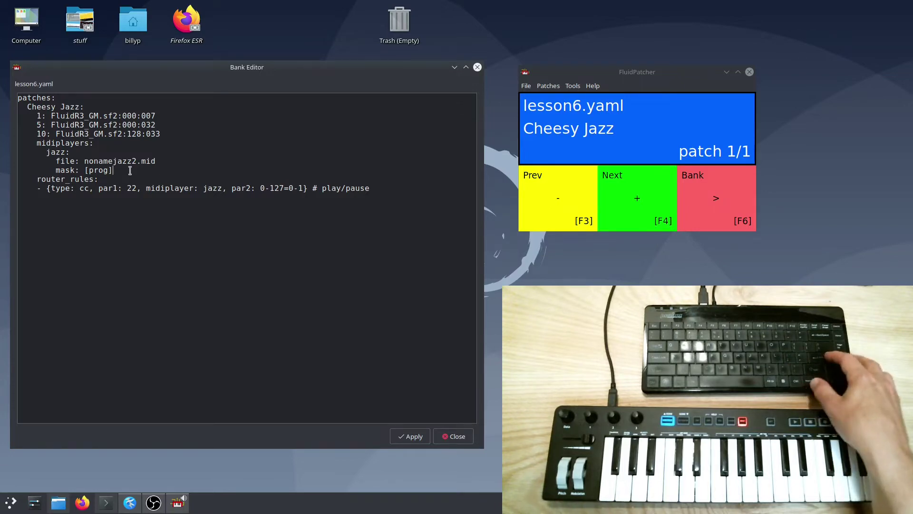
Give the jazz player tempo: 110 below its mask and apply the bank.
key("Return")
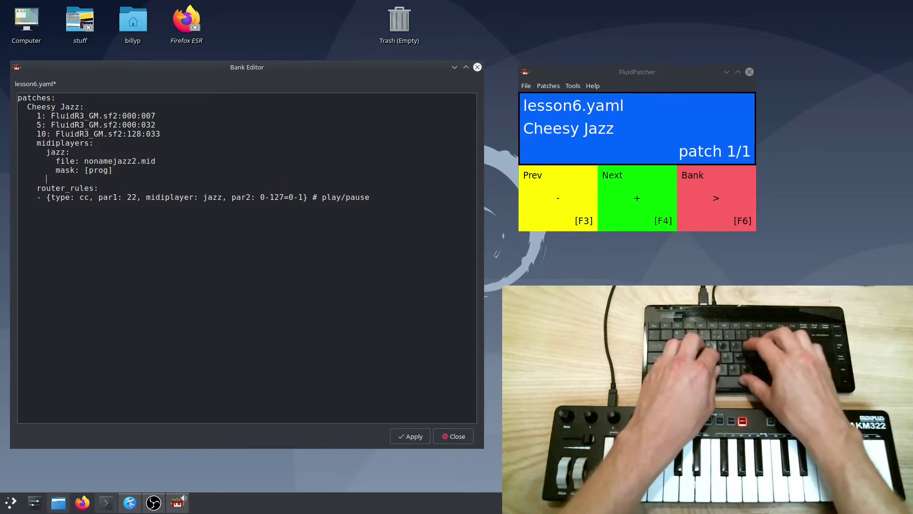
type("tempo")
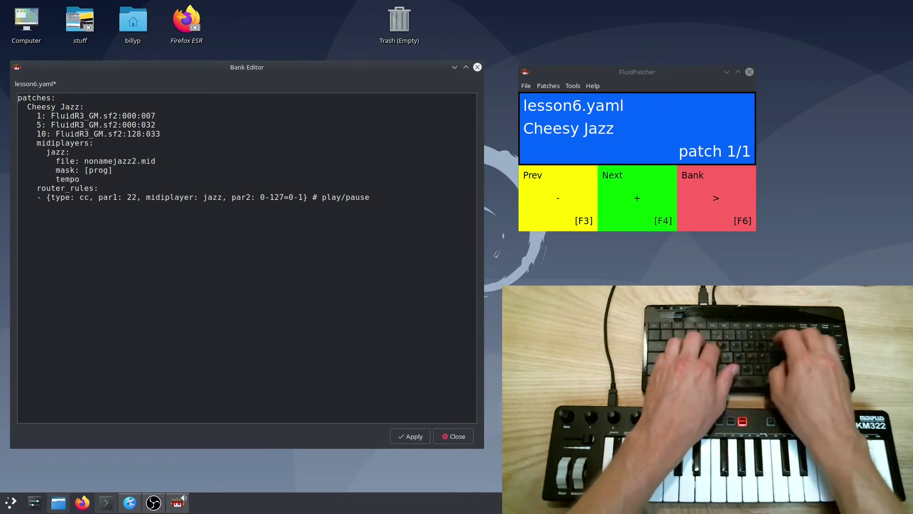
type(": 110")
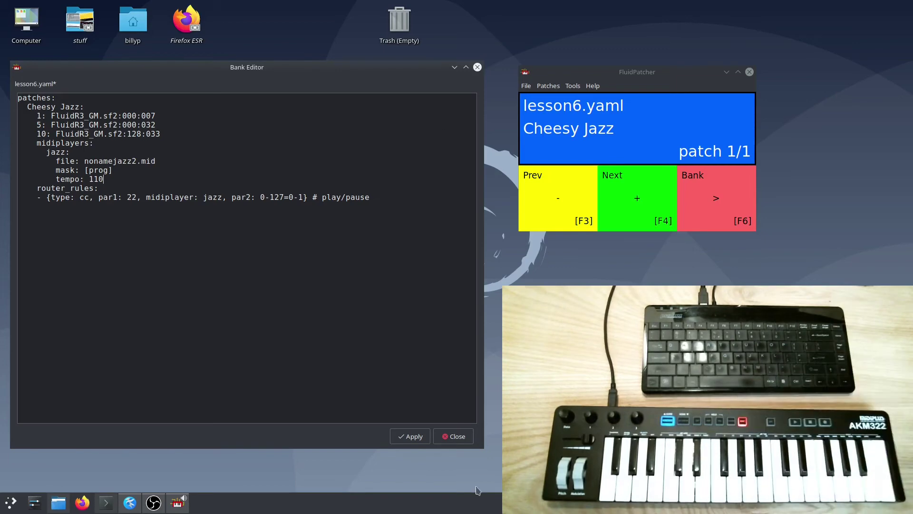
left_click(413, 440)
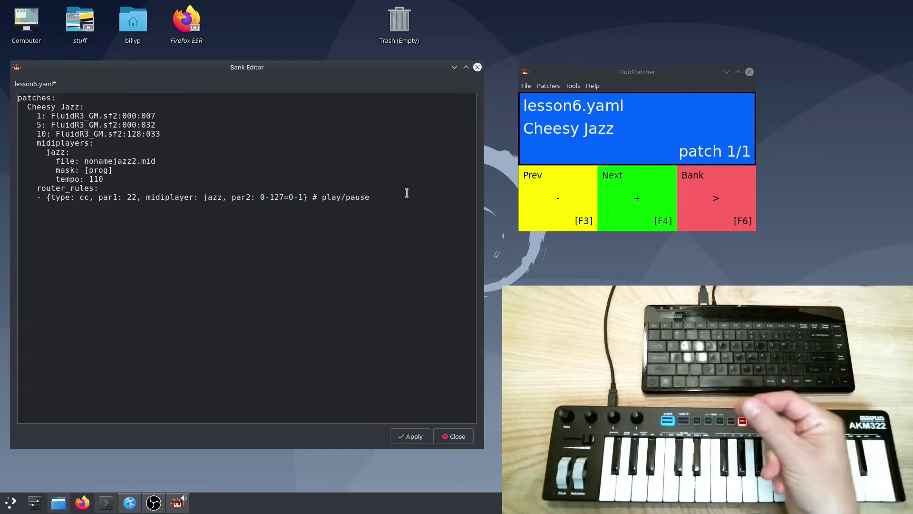
Add a router rule mapping CC 15 to jazz tempo 30-240, then start another rule line.
key("Return")
type("- {tempo: jazz, type: cc, par1: 15, par2: 0-127=30-240")
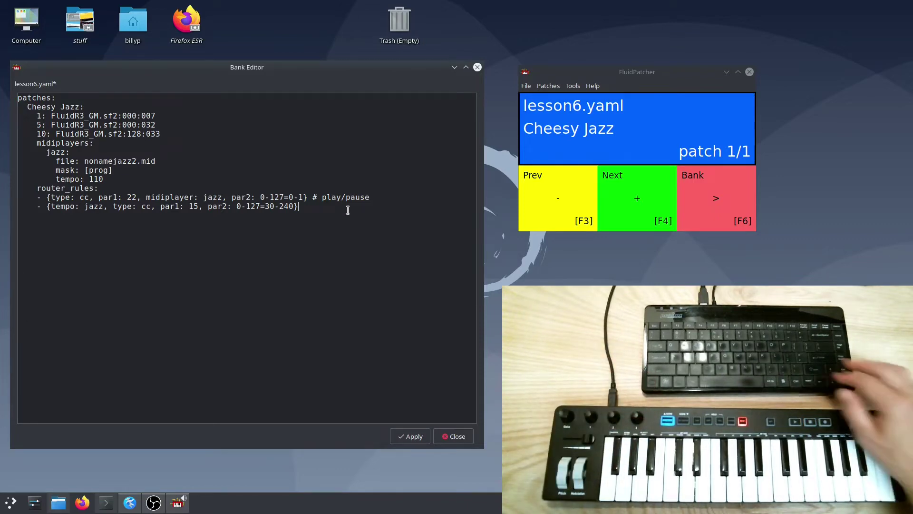
key("Return")
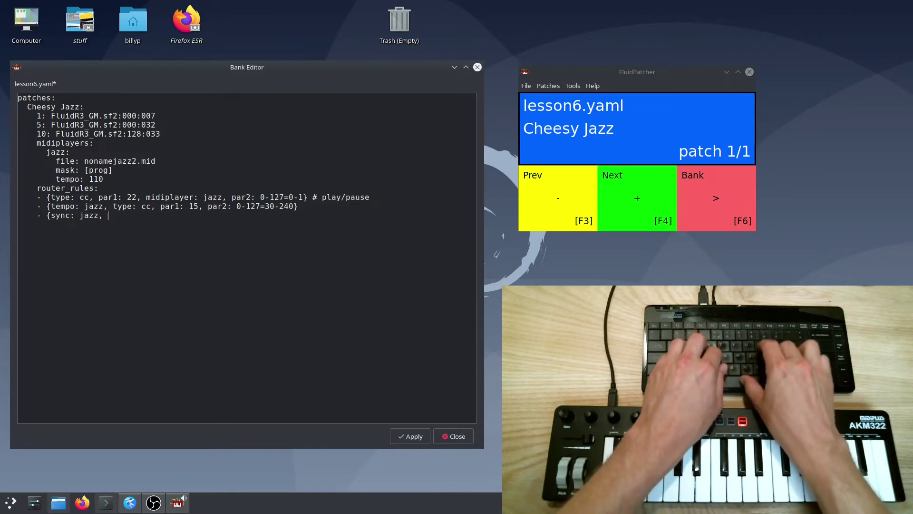
Complete the rule so CC 21 at value 127 syncs the jazz player, commented '# tap tempo'.
type("type: cc, par1: 21, par2: 127=1")
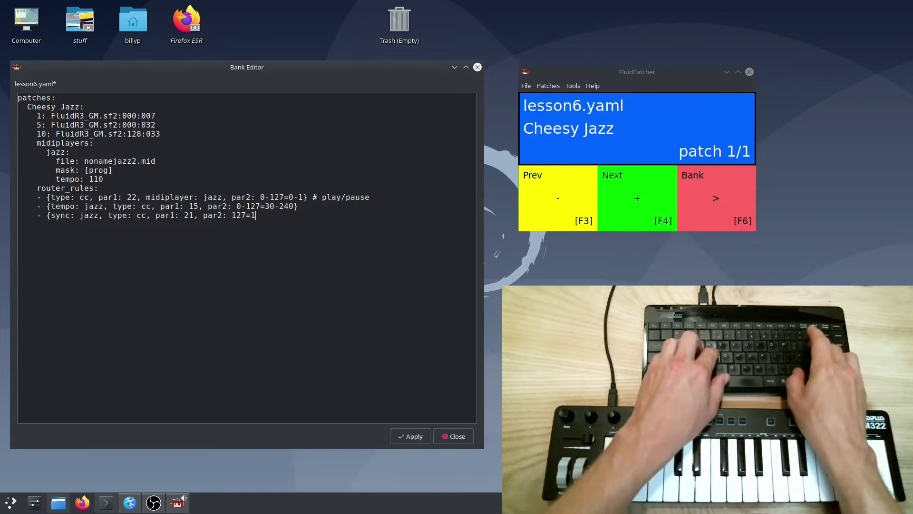
type("} # tap tempo")
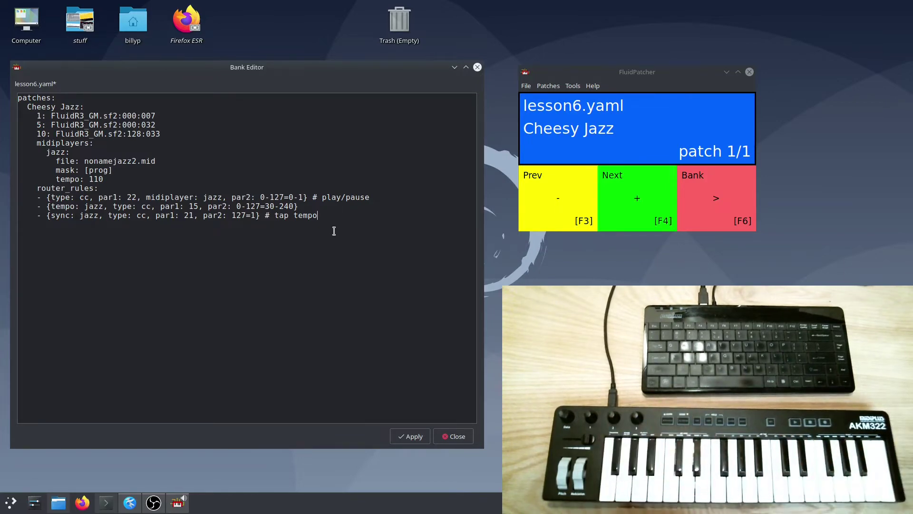
Add the rule '{type: clock, sync: jazz}' with comment '# sync with external clock' and apply the bank.
key("Return")
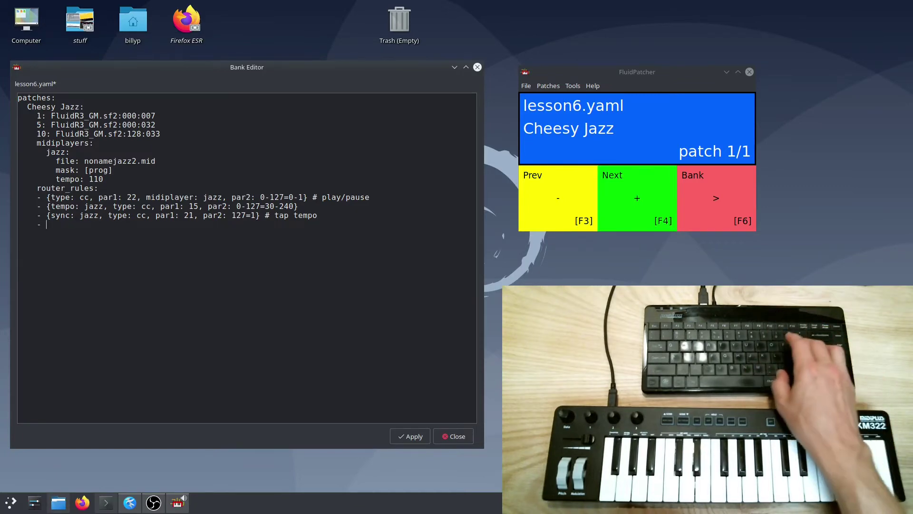
type("- {type")
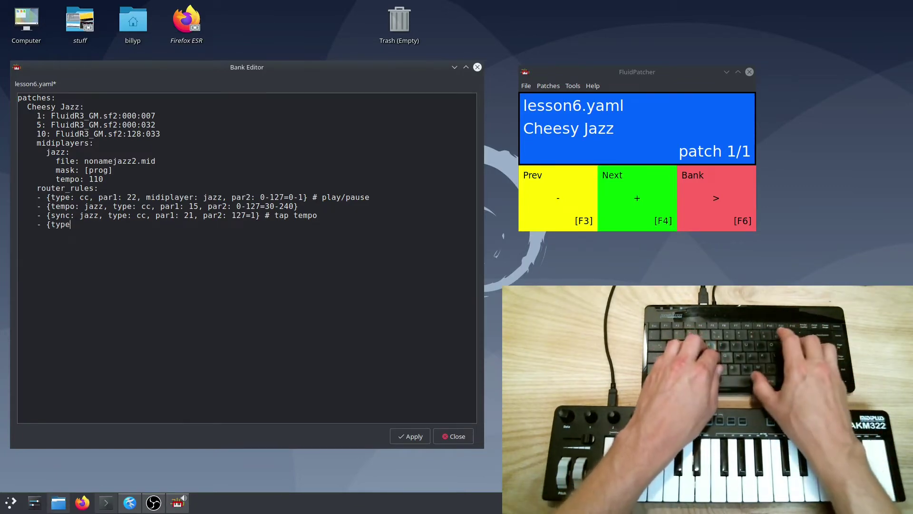
type(":")
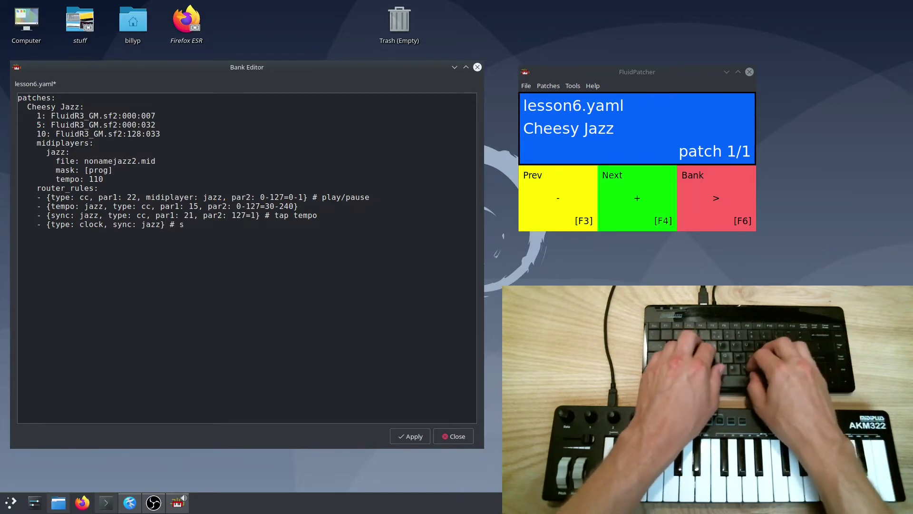
type("c with external clock")
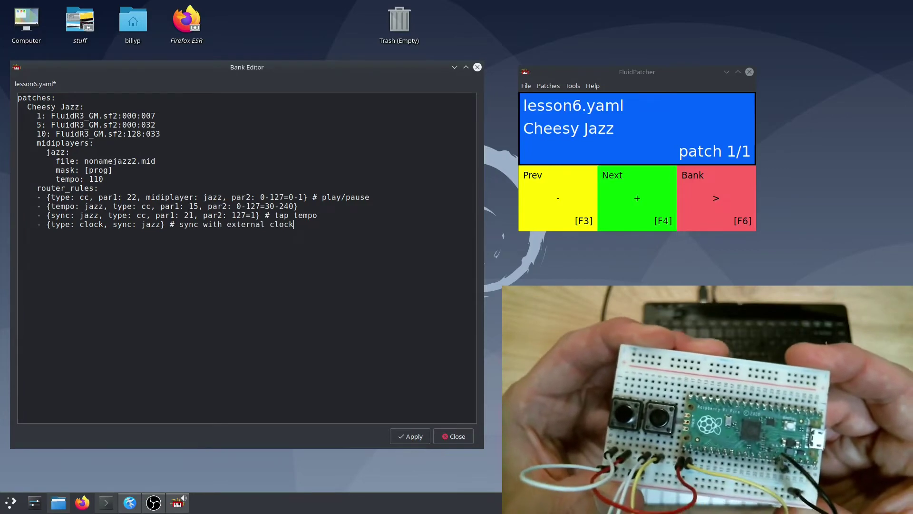
left_click(412, 440)
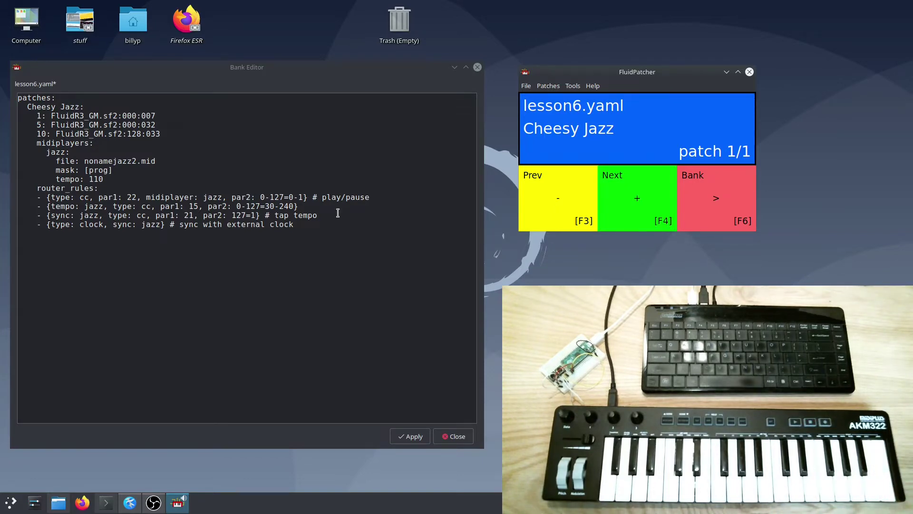
Add '- {type: cc, par1: 24, tempo: jazz, par2: 127=0} # reset tempo' below the last rule.
left_click(334, 229)
type("- {type: cc, par1: 24, tempo: jazz")
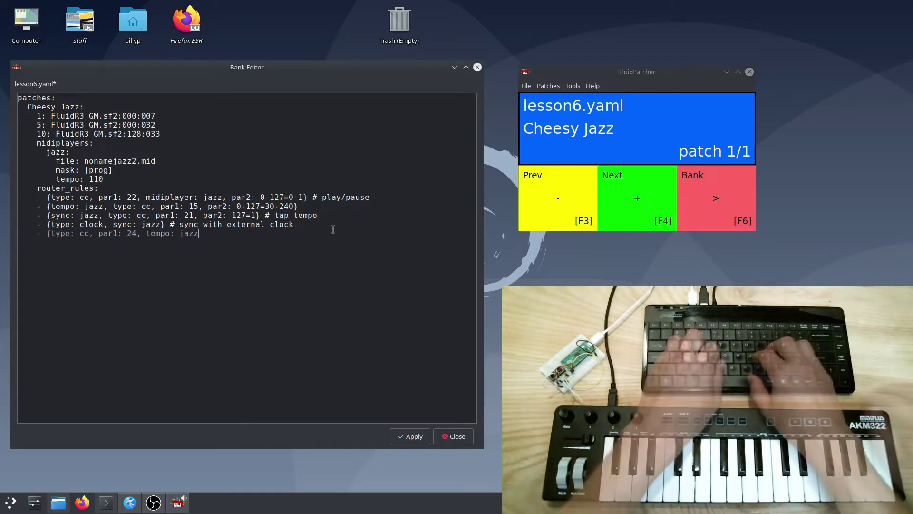
type(", par2: 127=0")
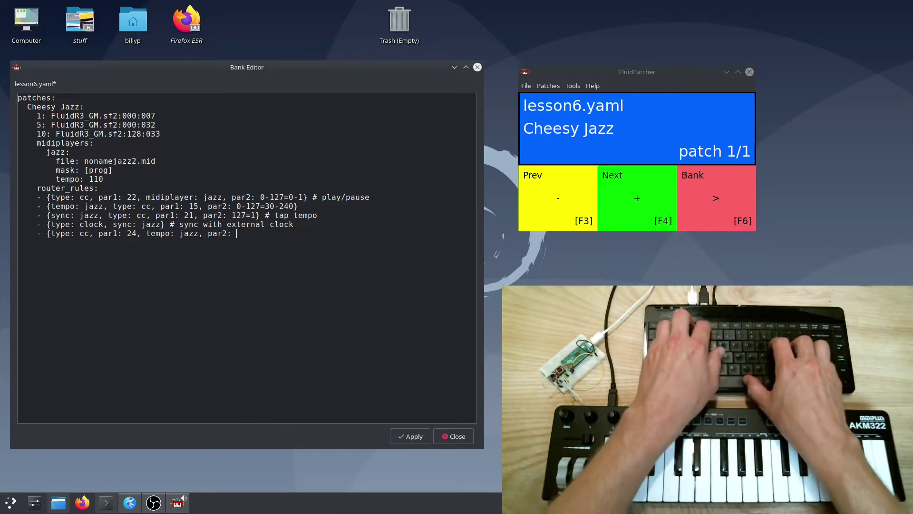
type("} # reset tempo")
key("Return")
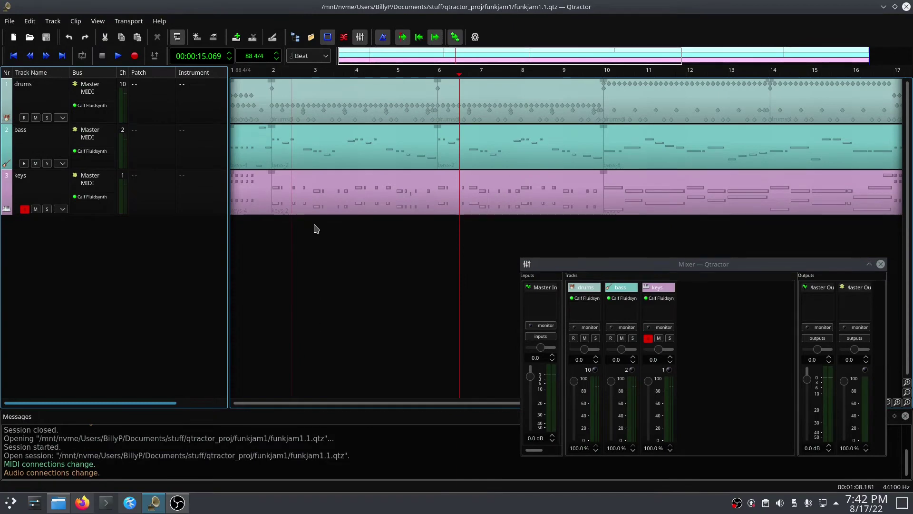
Inspect the keys clip's C4 notes in the MIDI editor and draw a new note at bar 4.
double_click(299, 188)
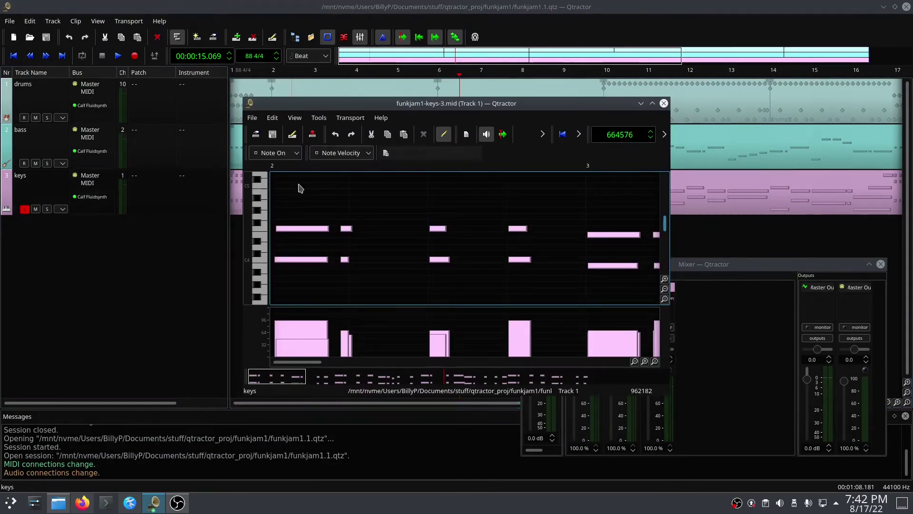
left_click(317, 260)
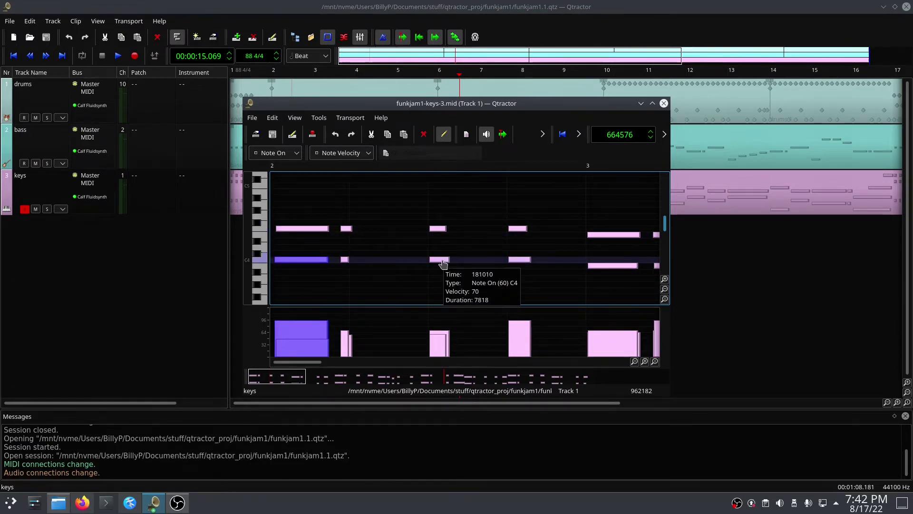
left_click_drag(443, 265, 478, 232)
mouse_move(392, 233)
left_mouse_down()
mouse_move(264, 225)
mouse_move(352, 212)
mouse_move(363, 228)
mouse_move(372, 225)
left_mouse_up()
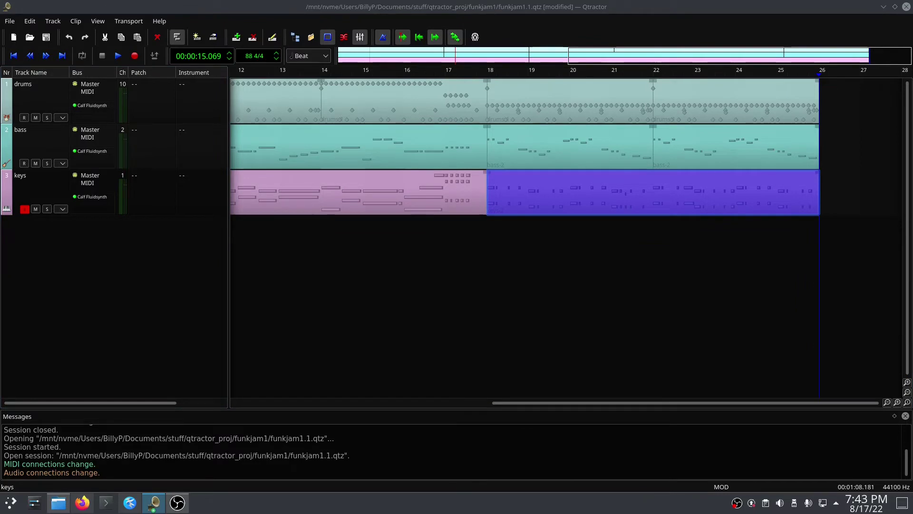
Check the keys track's Calf Fluidsynth plugin, then bring up the Track > Export Tracks > MIDI settings.
left_click_drag(262, 123, 288, 240)
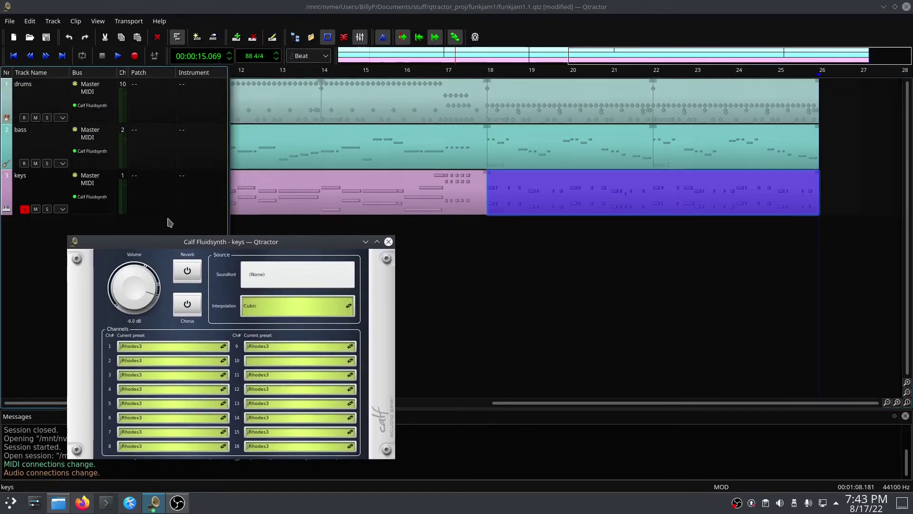
key("Escape")
left_click(53, 21)
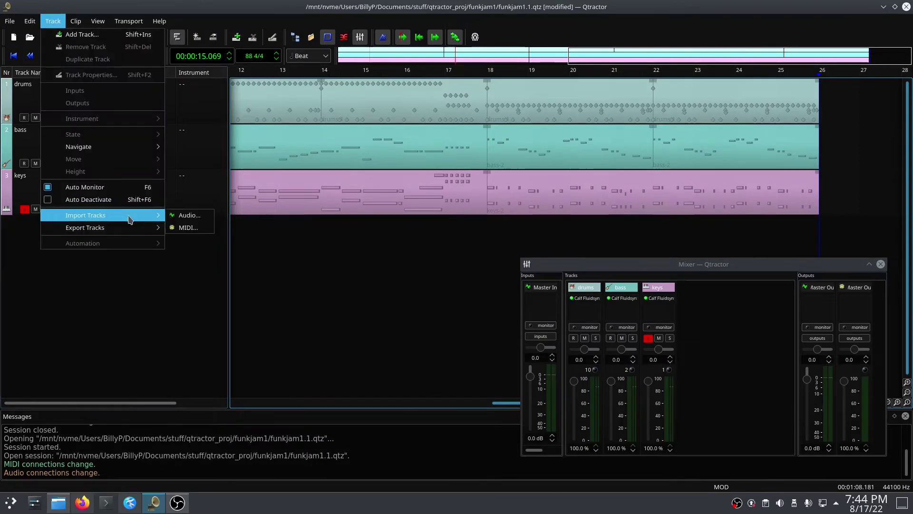
mouse_move(133, 227)
left_click(195, 239)
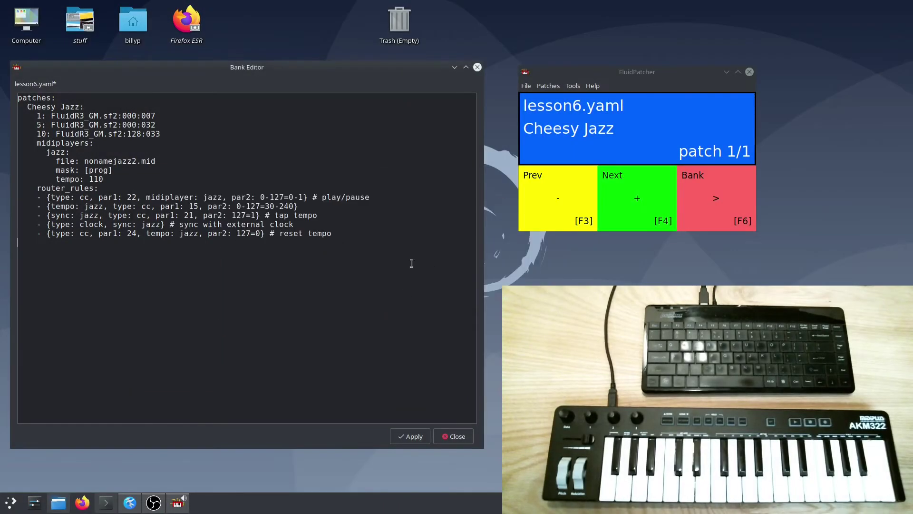
Start the Funk Jam patch with a 'funk' midiplayer playing funkjam.mid.
type("Funk ")
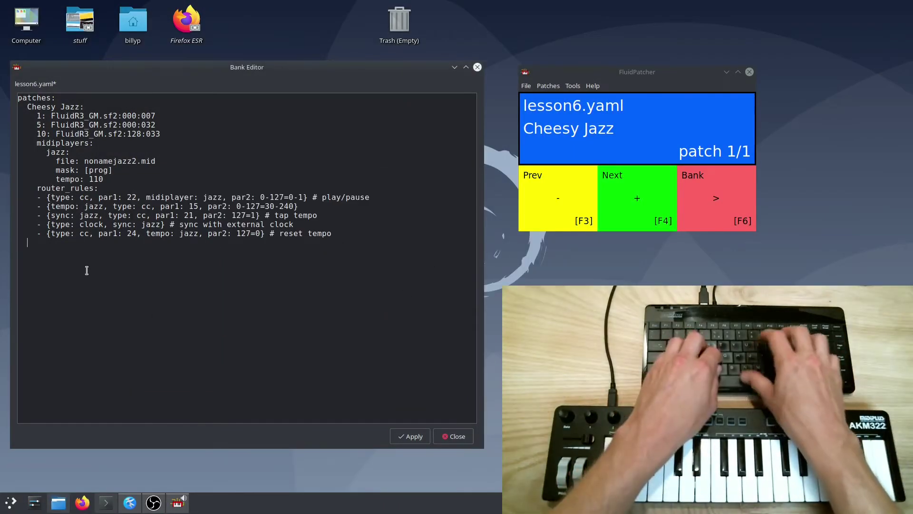
type("Jam:")
key("Return")
type("midiplayers:")
key("Return")
type("funk:")
key("Return")
type("file: funkjam.mid")
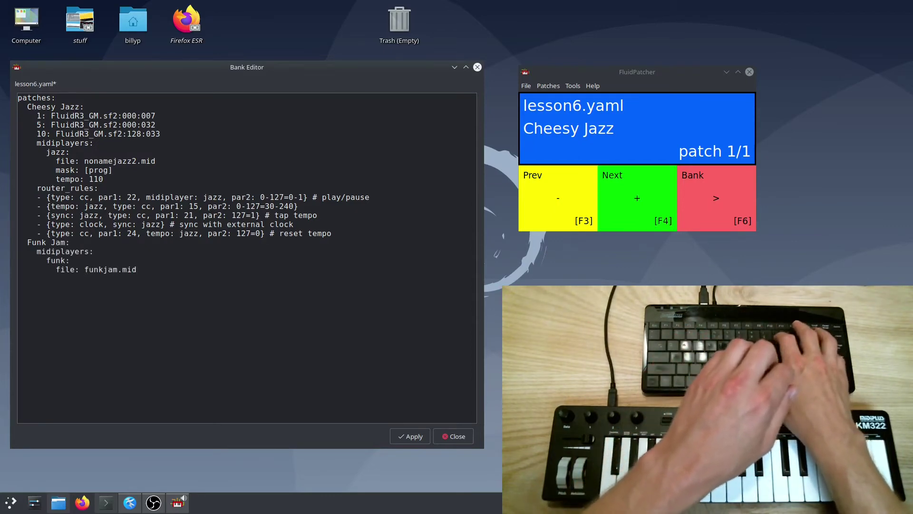
Set channel 1 jRhodes4, 2 Bassguitars, 10 FluidR3_GM drums, and add the CC 22 play/pause rule.
key("Return")
type("1: piano/jRhodes4.sf2:000:000")
key("Return")
type("2: bass/Bassguitars.sf2:000:001")
key("Return")
type("10: FluidR3_GM.sf2:")
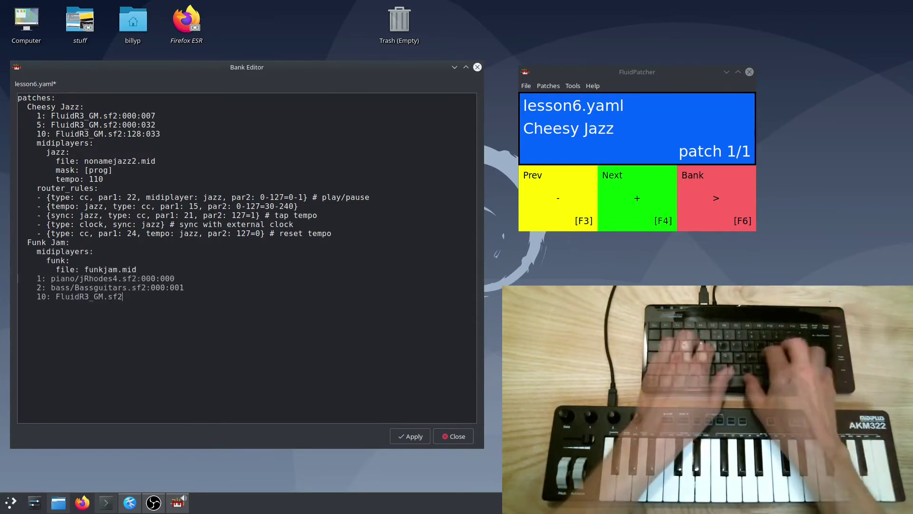
type("128:000")
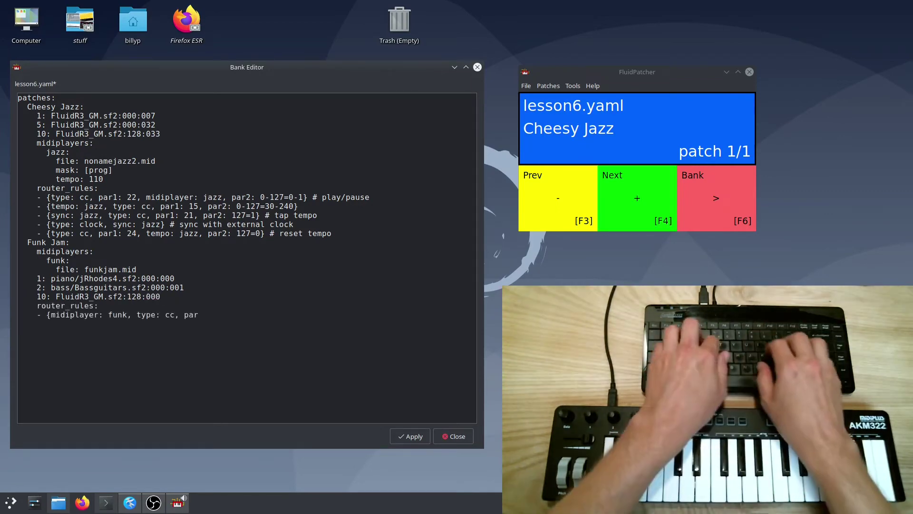
type("1: 22} # play/pause")
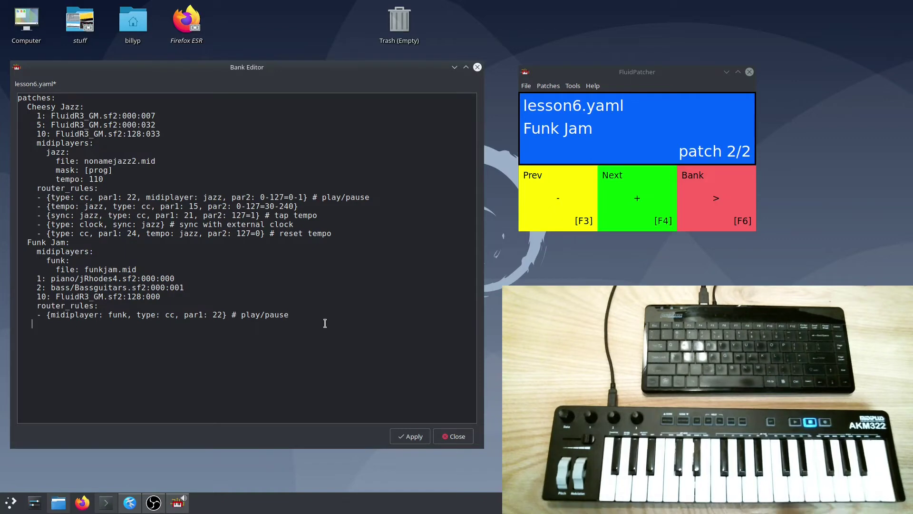
Add 'chan: 1-10*1+2' under the funk player's funkjam.mid file line.
key("Up")
key("Up")
key("Up")
key("Up")
key("Up")
key("Up")
key("End")
key("Return")
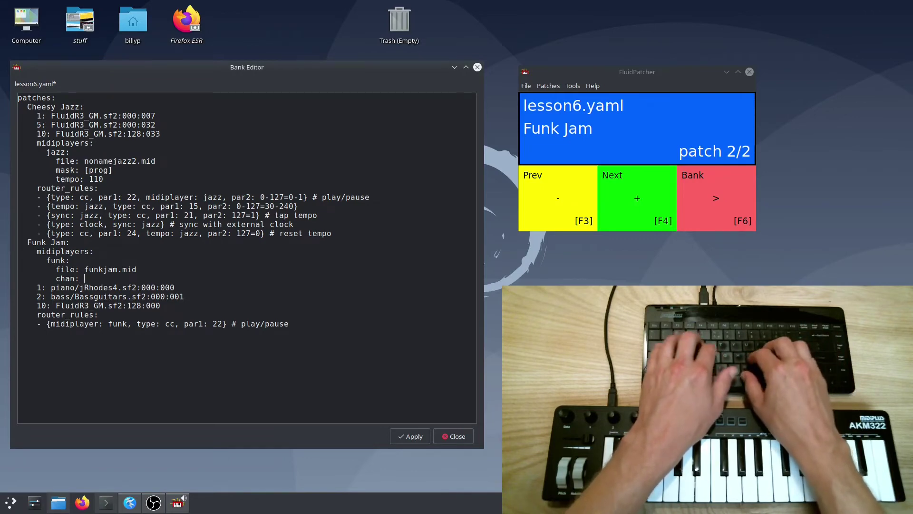
type("chan: 1-10*1")
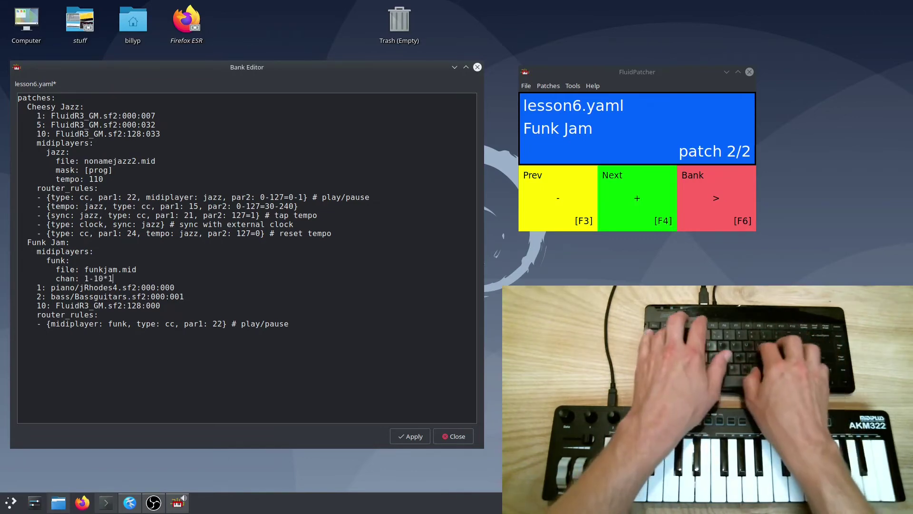
type("+2")
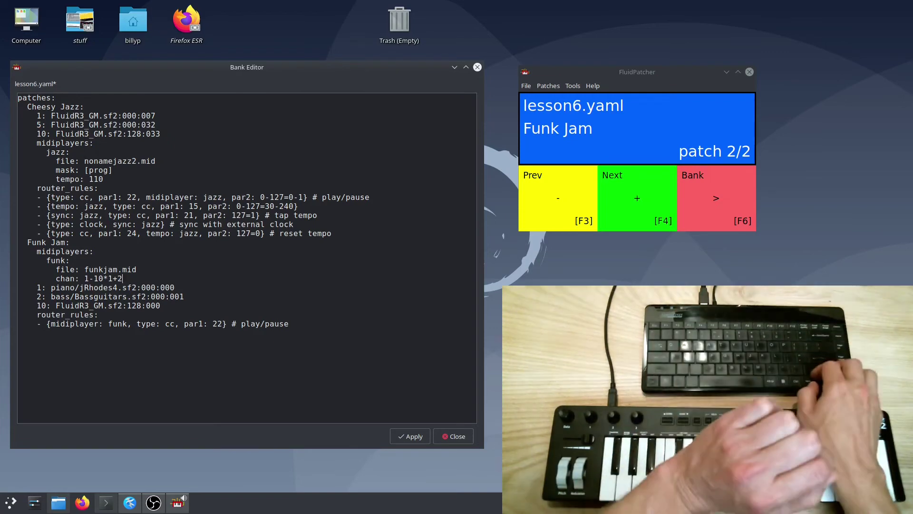
Renumber the sound channels 1, 2, 10 to 3, 4, 12 and add synth/Perfect Sine.sf2:000:000 on channel 1.
left_click(42, 287)
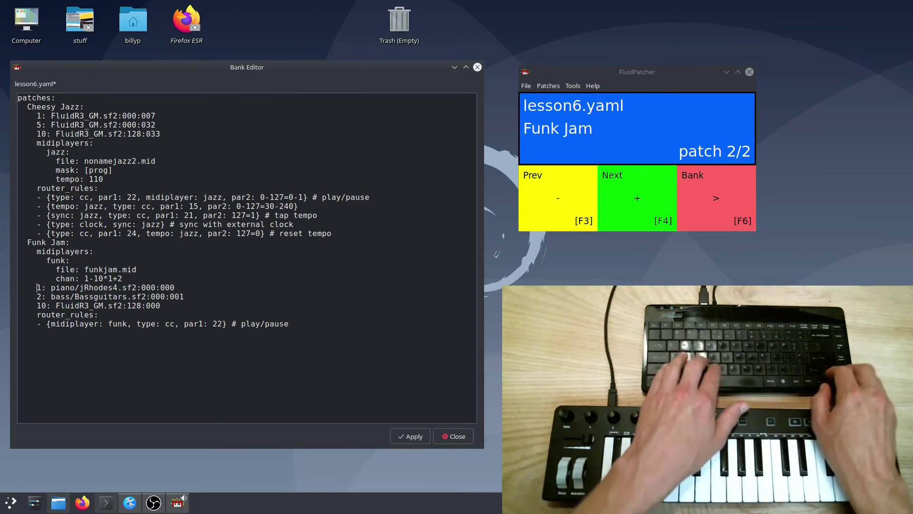
key("BackSpace")
type("3")
key("Down")
key("BackSpace")
type("4")
key("Down")
key("Delete")
type("2")
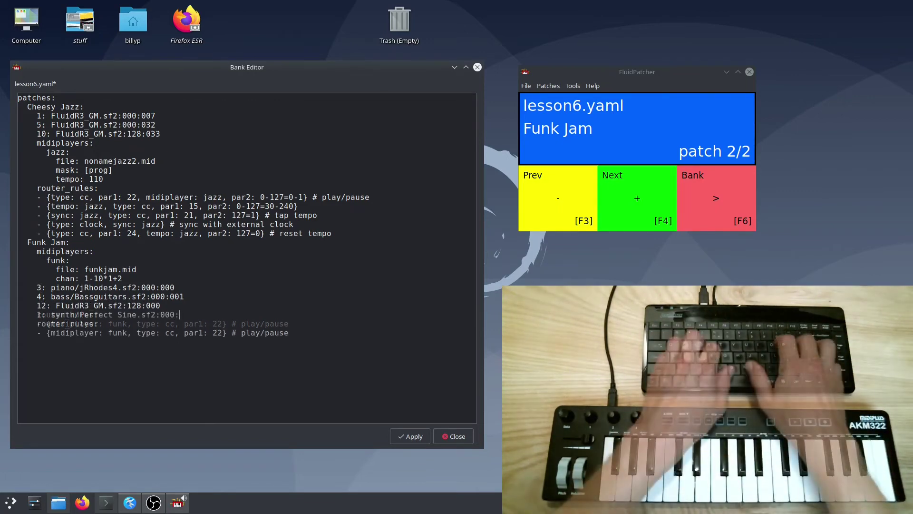
type("000:000")
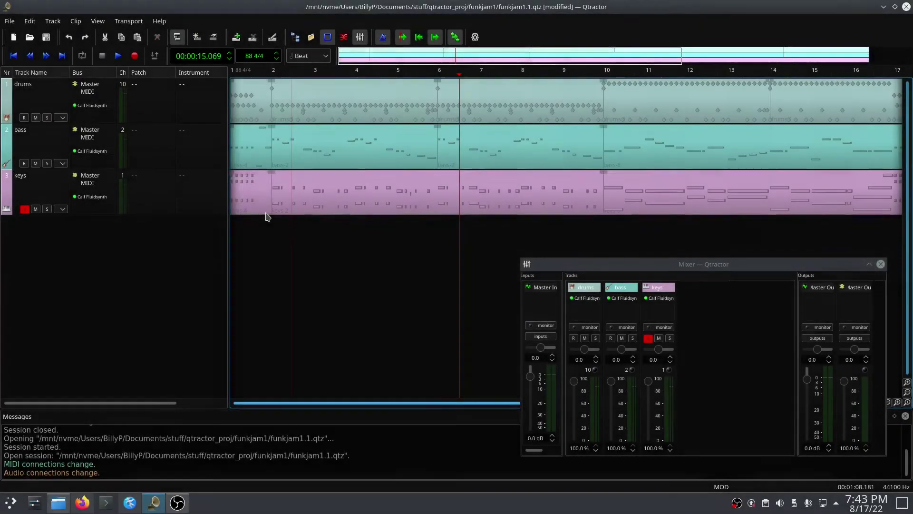
left_click(255, 209)
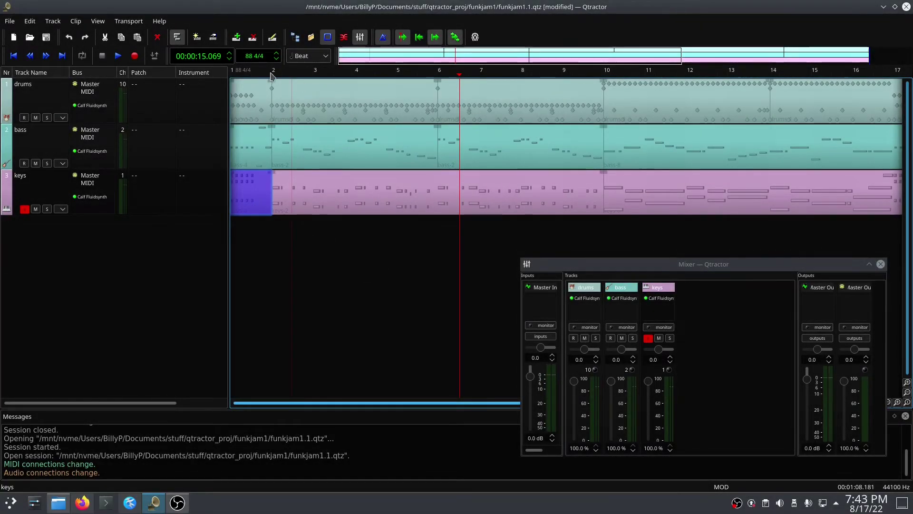
left_click(352, 202)
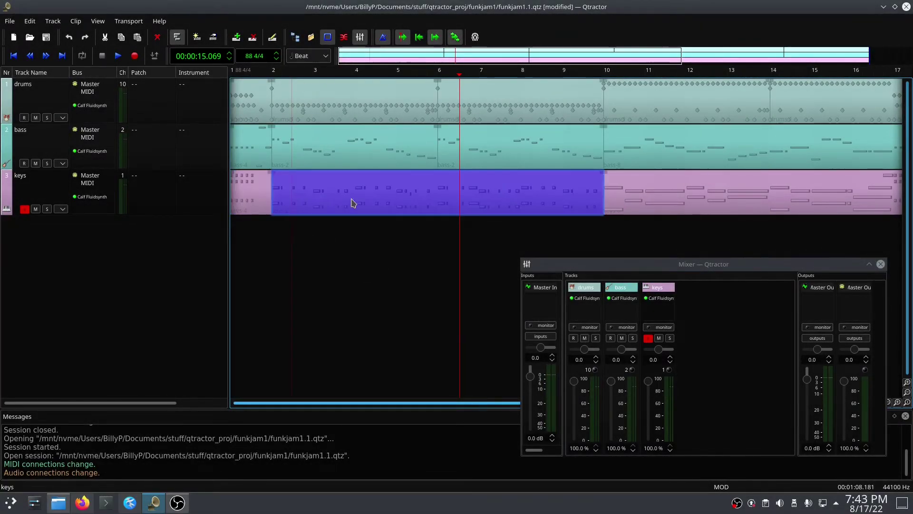
left_click(657, 202)
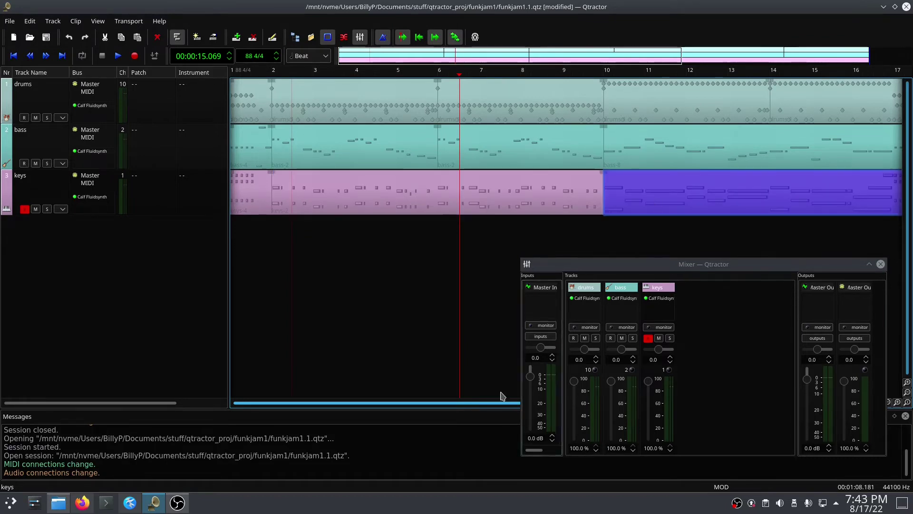
left_click_drag(496, 403, 755, 403)
left_click(616, 203)
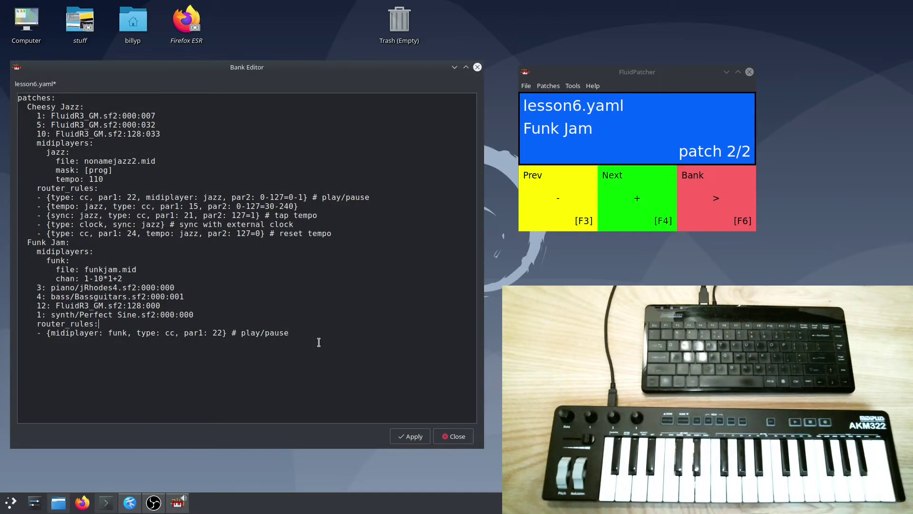
Start a new rule line '- {midiplayer: funk, type: cc, par1: 21, par2: 127, tick' below play/pause.
key("Down")
key("End")
key("Return")
type("- {midiplayer: funk, type: cc, par1: 21, ")
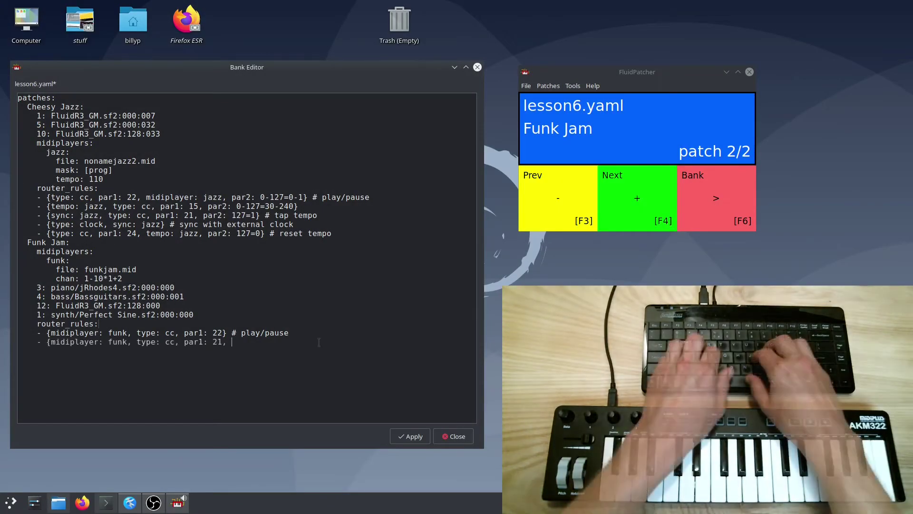
type("par")
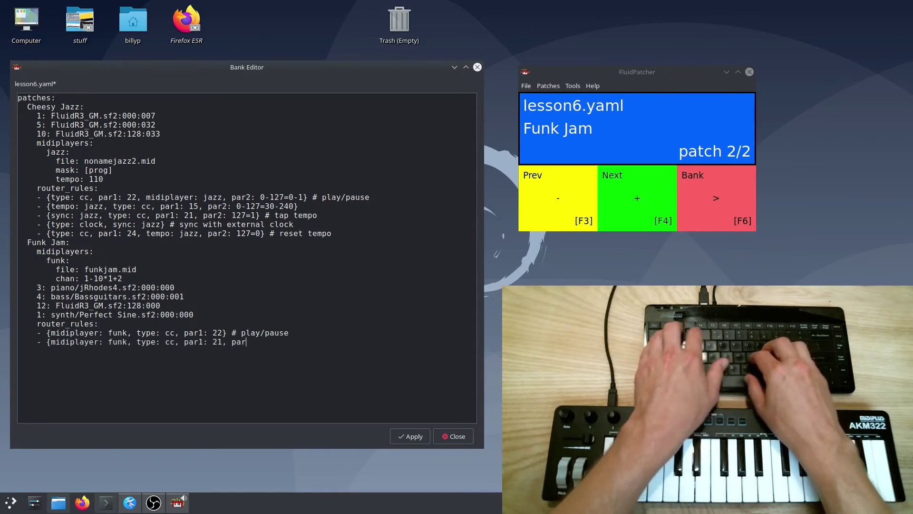
type("2: 127")
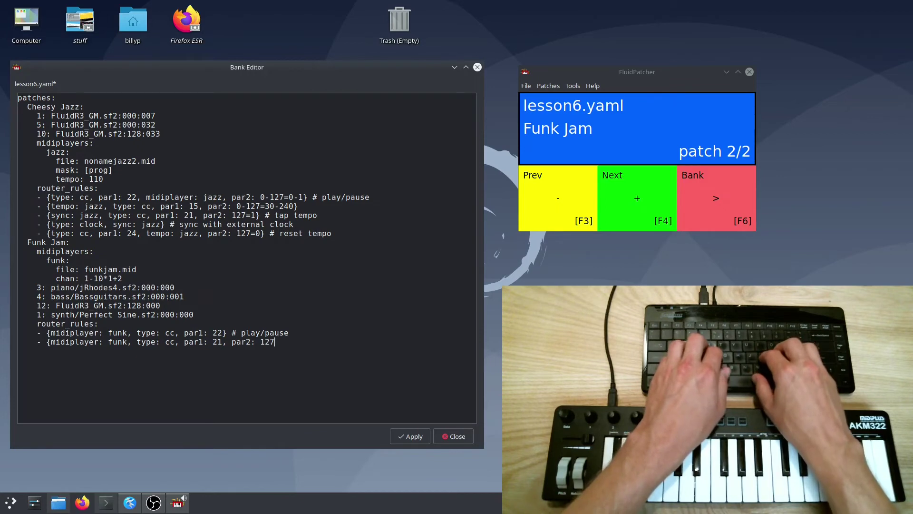
type(", tick")
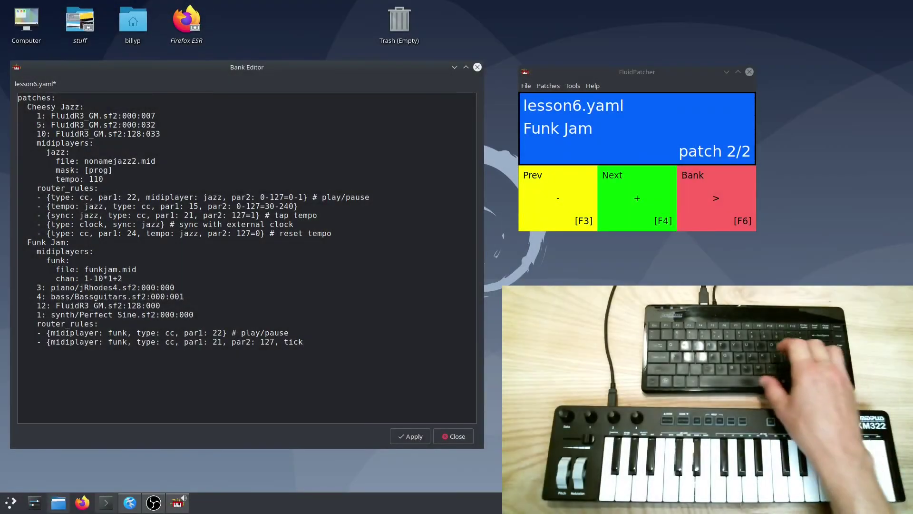
Add the colon after 'tick', then view a piano note's event timing in nonamejazz2.mid.
type(":")
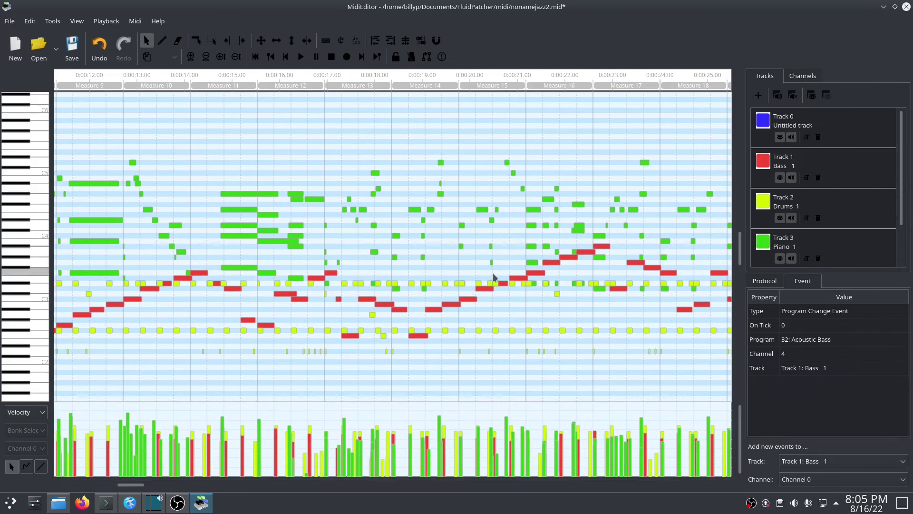
left_click(532, 262)
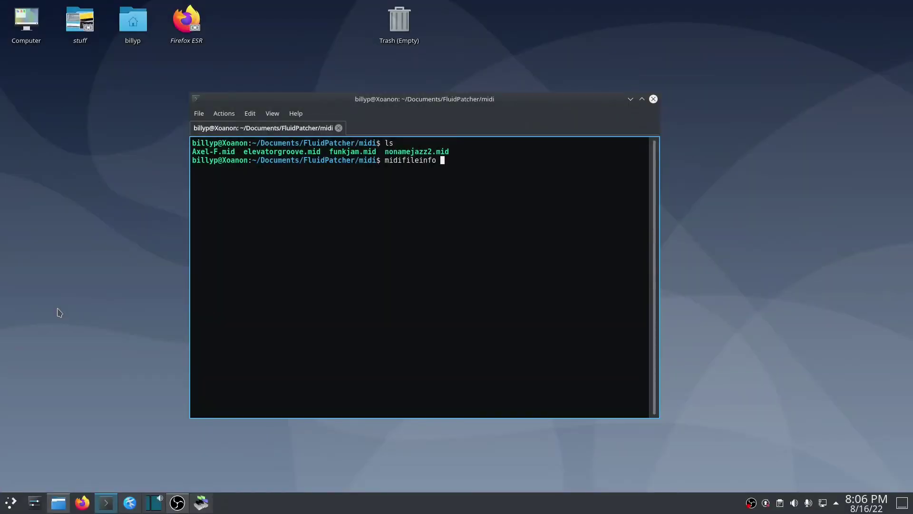
Run 'midifileinfo funkjam.mid' to report its 4 tracks, 68.2 seconds and 250 ticks per beat.
type("funkjam.mid")
key("Return")
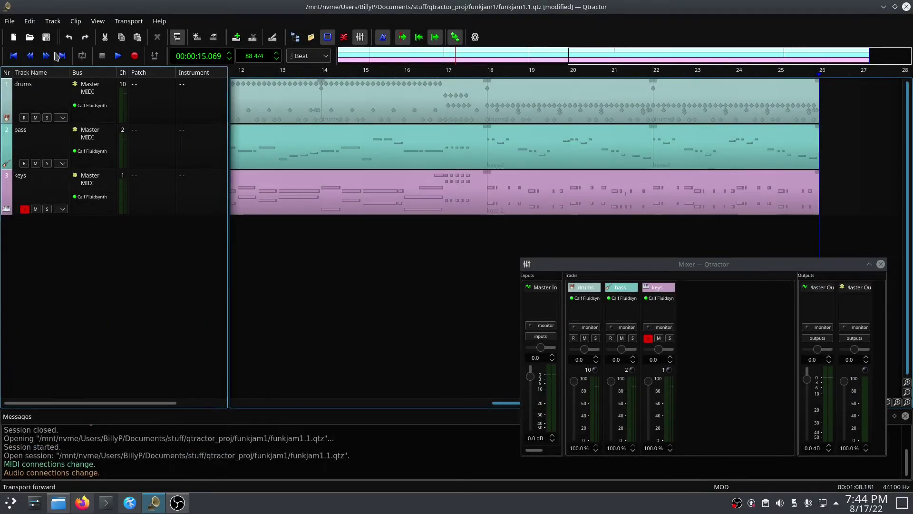
Open Session Properties and read the 250 ticks per beat and tempo 88 in 4/4.
left_click(9, 21)
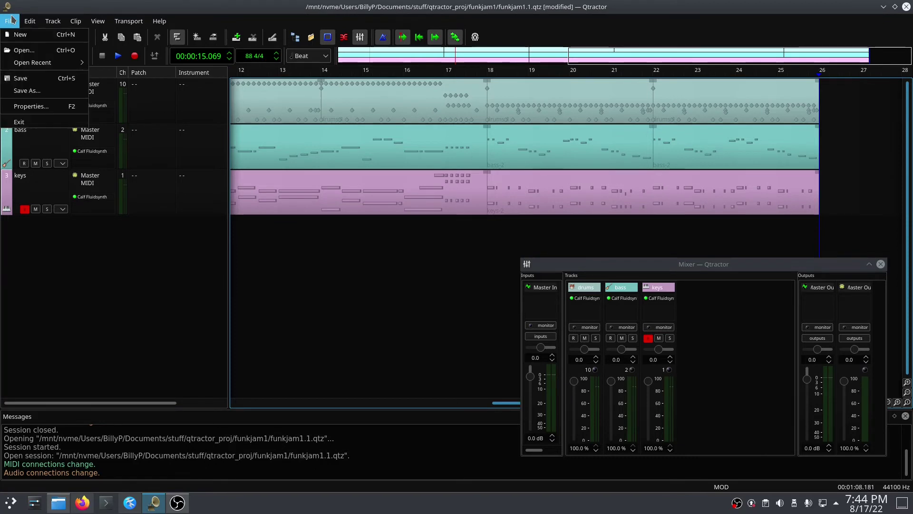
left_click(31, 106)
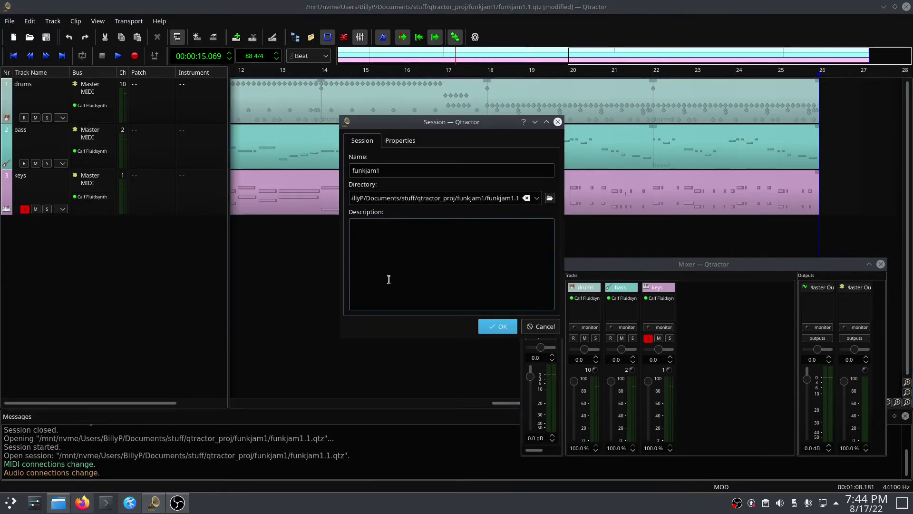
left_click(400, 141)
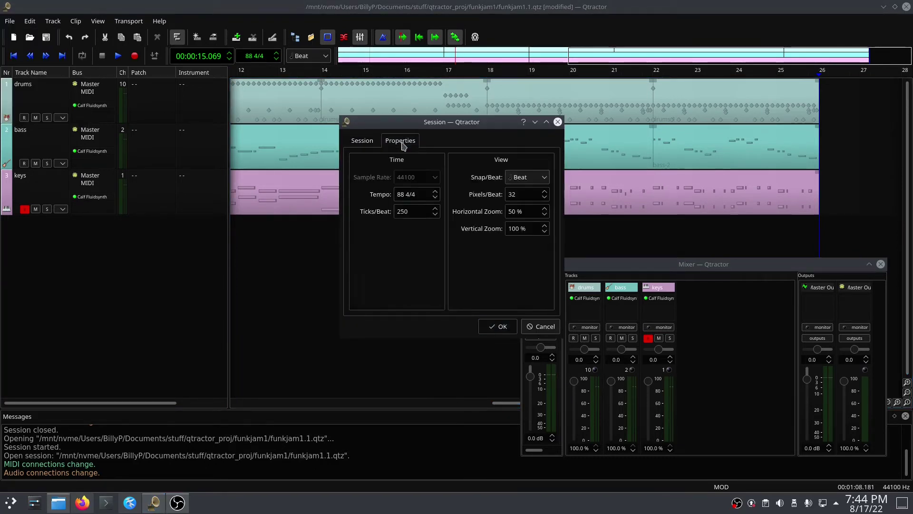
left_click(415, 210)
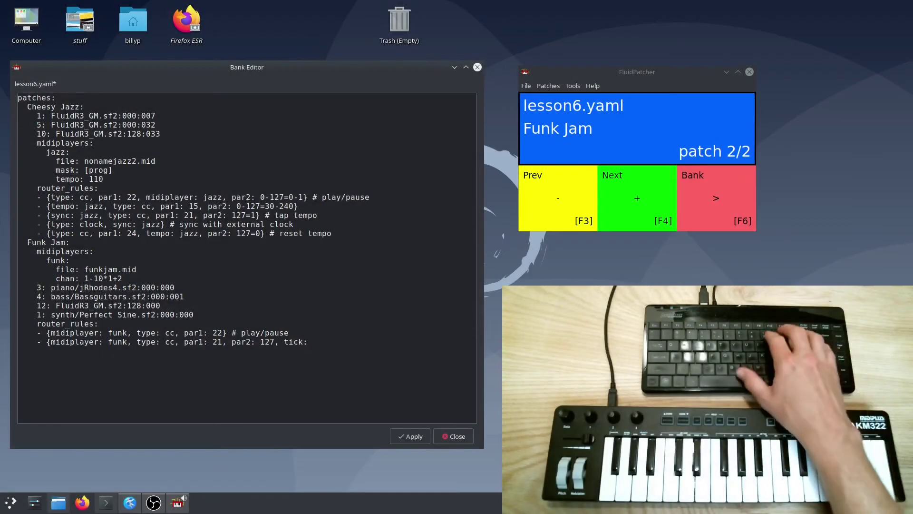
Finish the Funk Jam rule with tick 9000 and '# chorus', then save the bank.
type("9000}")
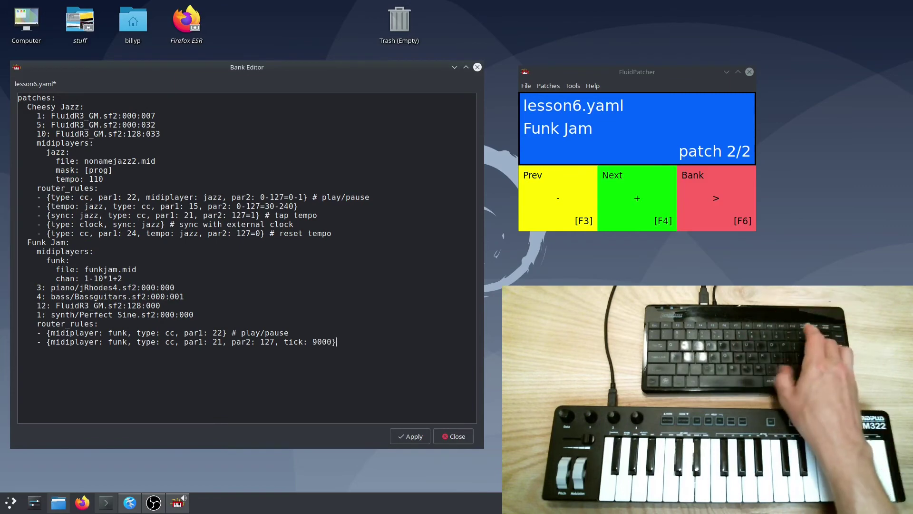
type(" # chorus")
key("ctrl+s")
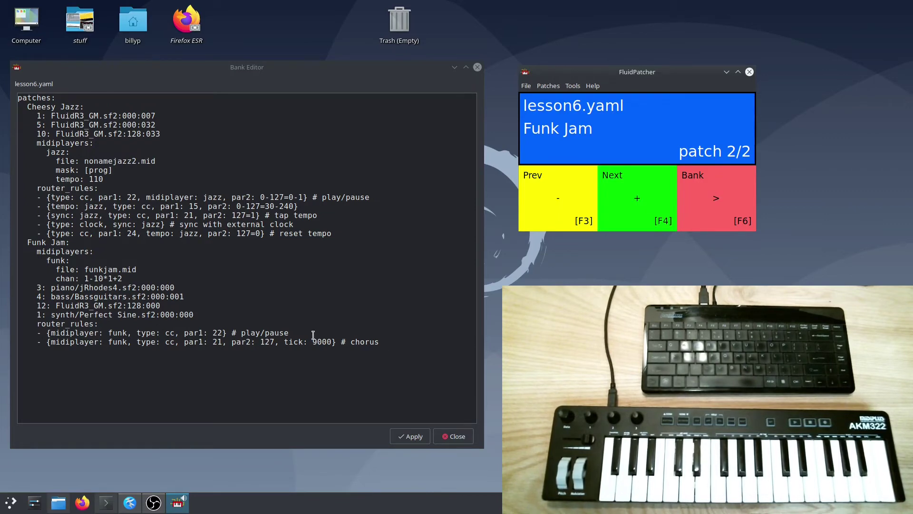
Add 'barlength: 1000' below the funk player's chan line and save the bank.
left_click(134, 278)
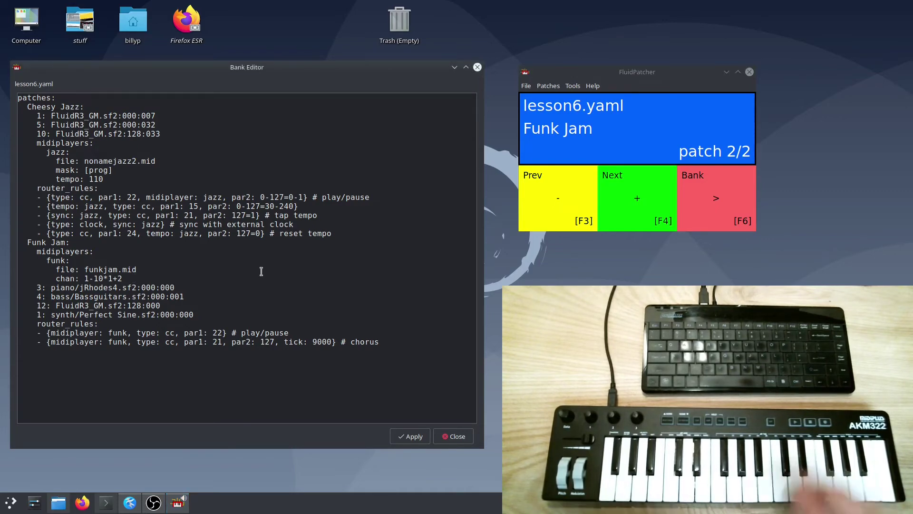
key("Return")
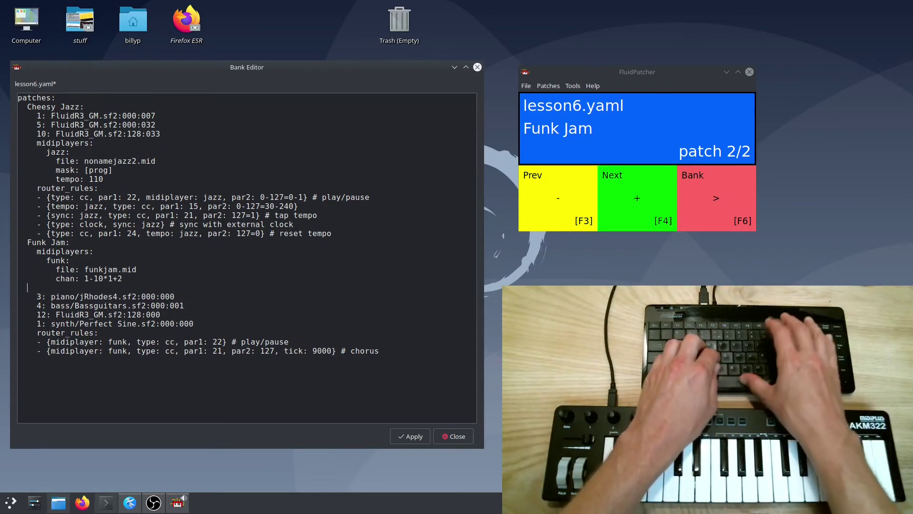
type("bar")
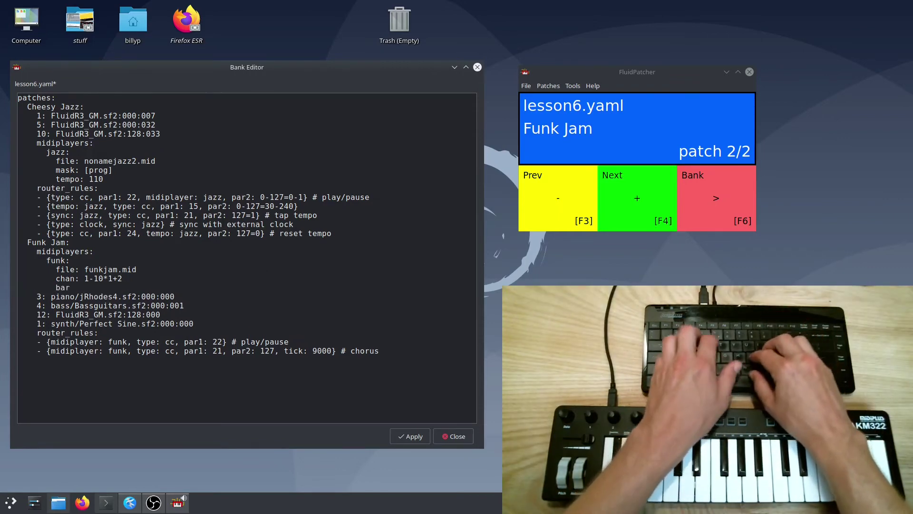
type("length: ")
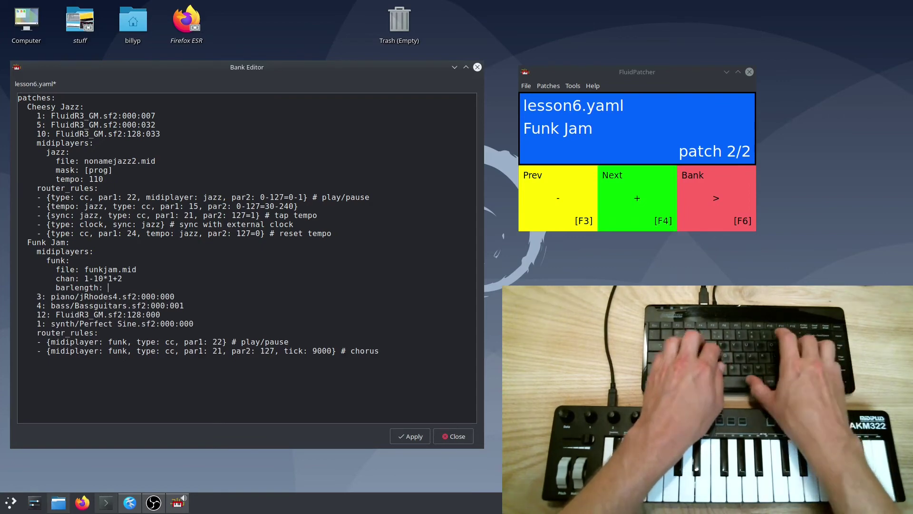
type("1000")
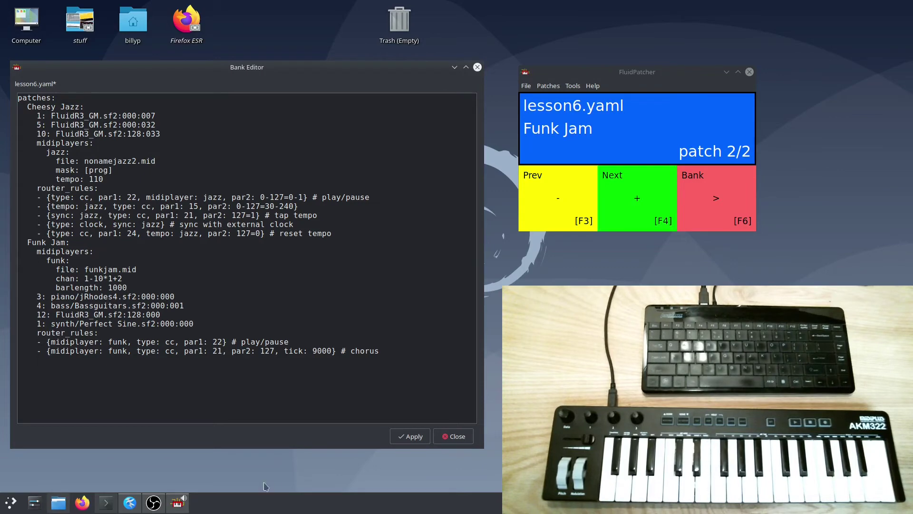
left_click(130, 502)
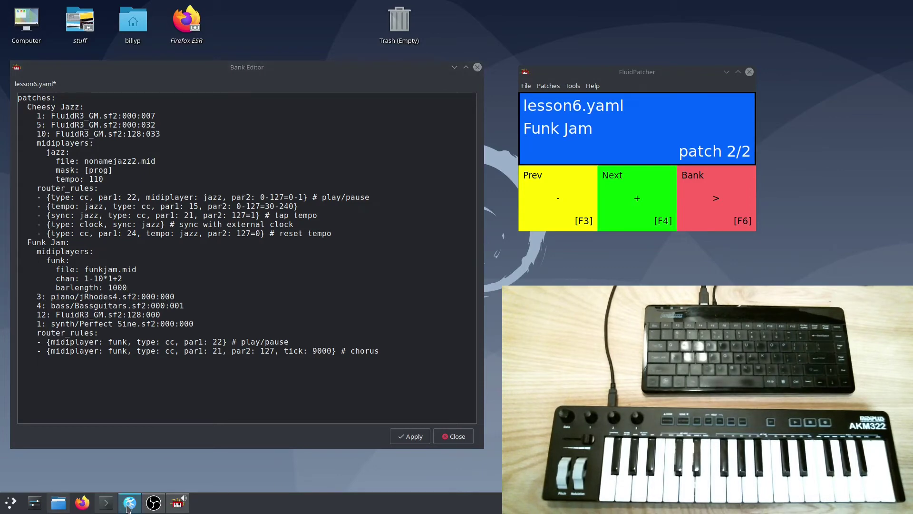
left_click(139, 358)
key("ctrl+s")
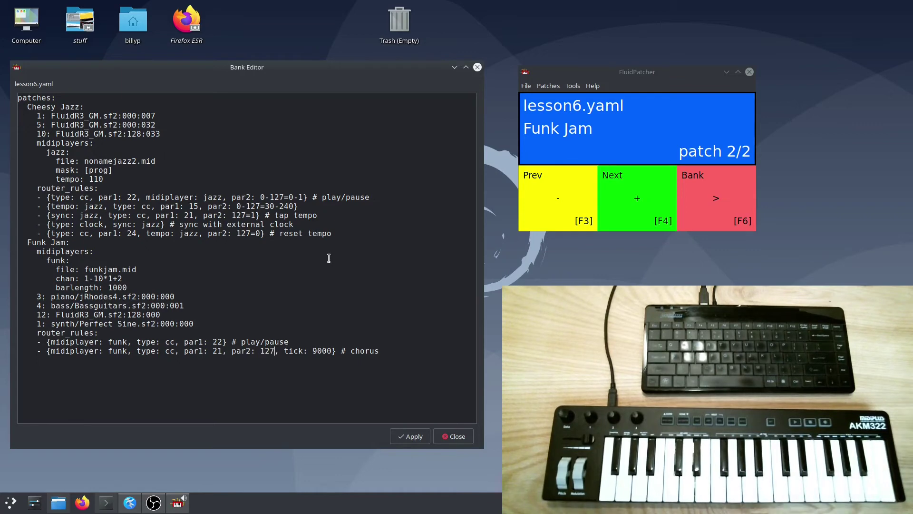
Make the chorus rule's par2 127=-1 and add a CC 24 rule seeking tick 500- ('# back 2 beats').
type("=-1")
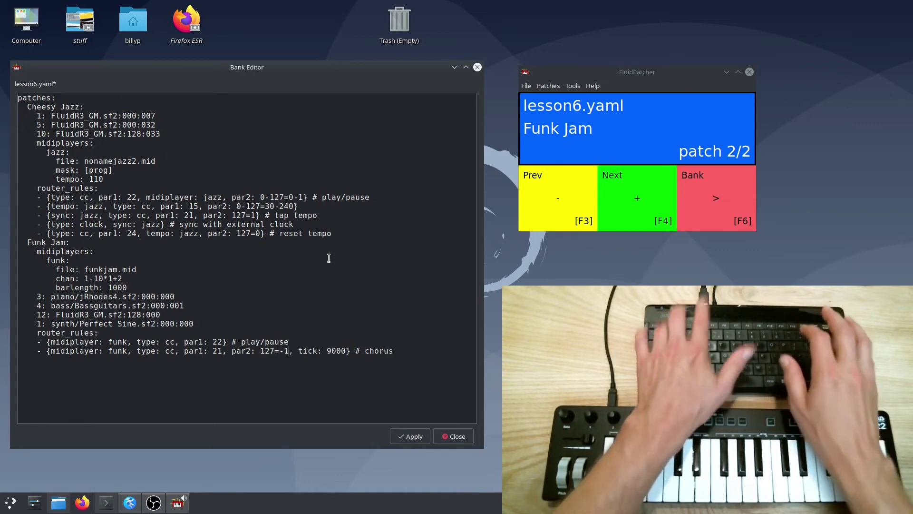
key("ctrl+s")
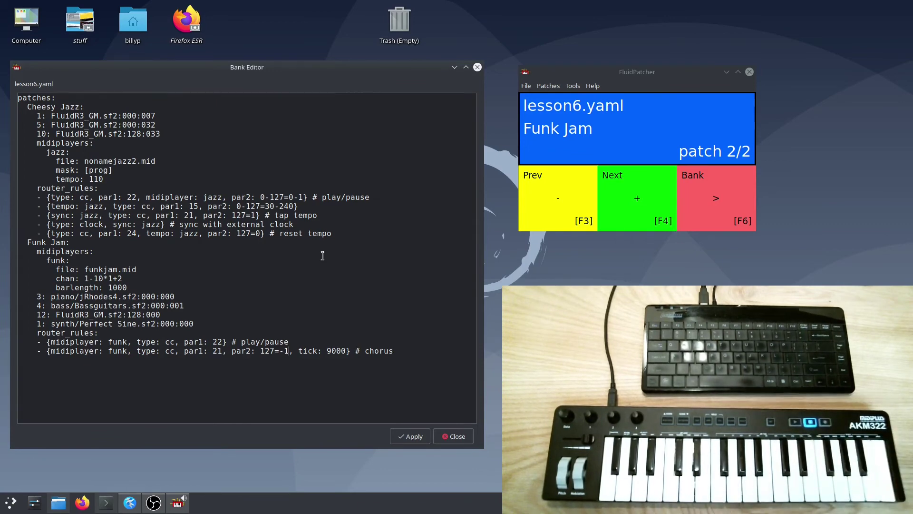
key("End")
key("Return")
type("- {midiplayer: funk, type: cc, par1: 24, par2: 127, tick: ")
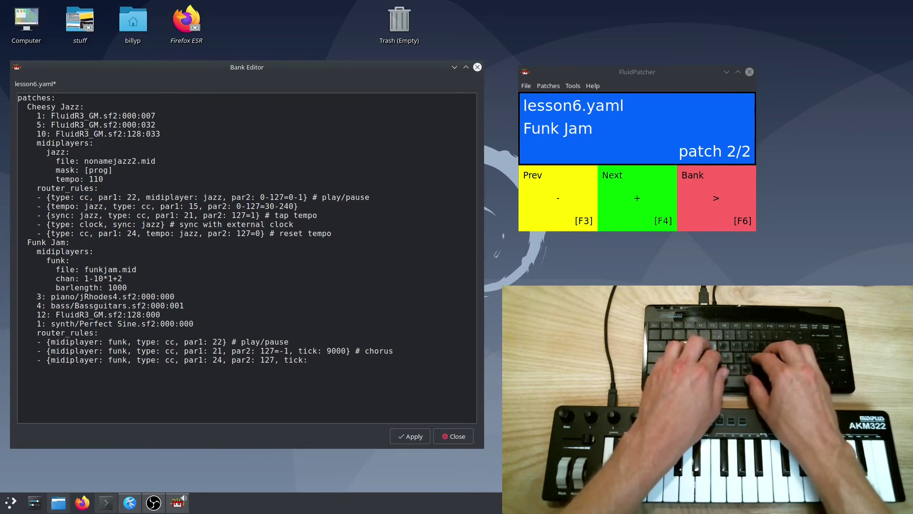
type("500")
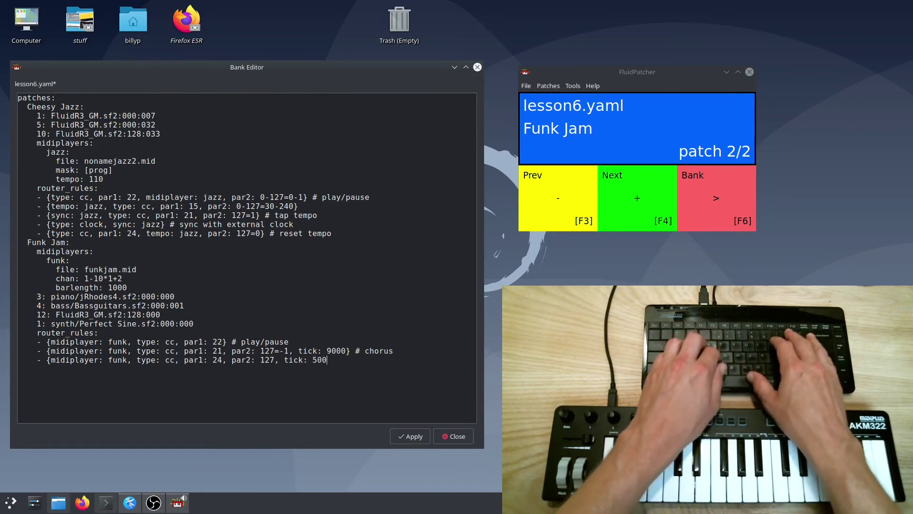
type("-} # back 2 beats")
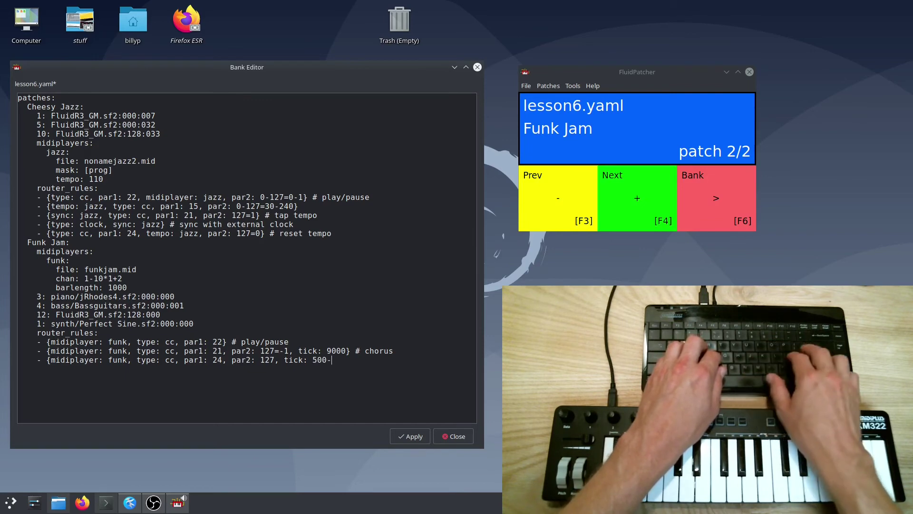
key("ctrl+s")
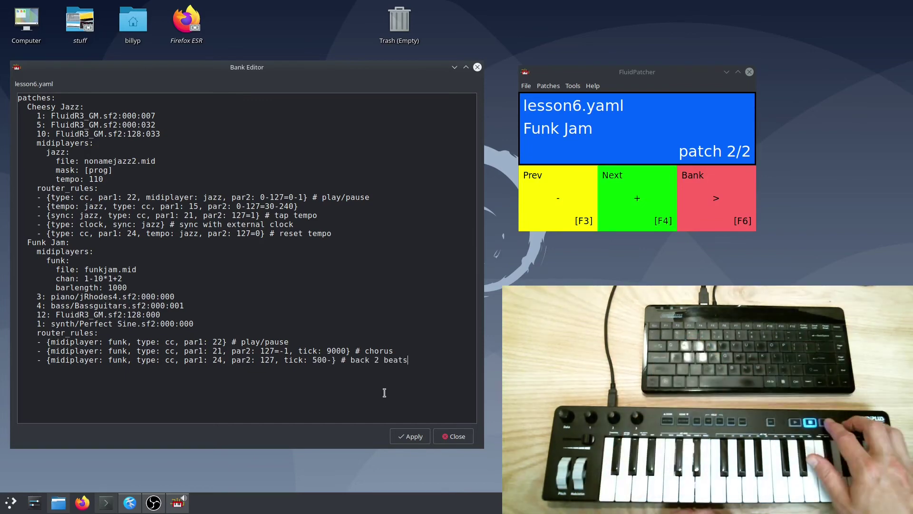
Start a funk player loops line under barlength with values 1000, 9000, 17000 and 21000.
left_click(148, 286)
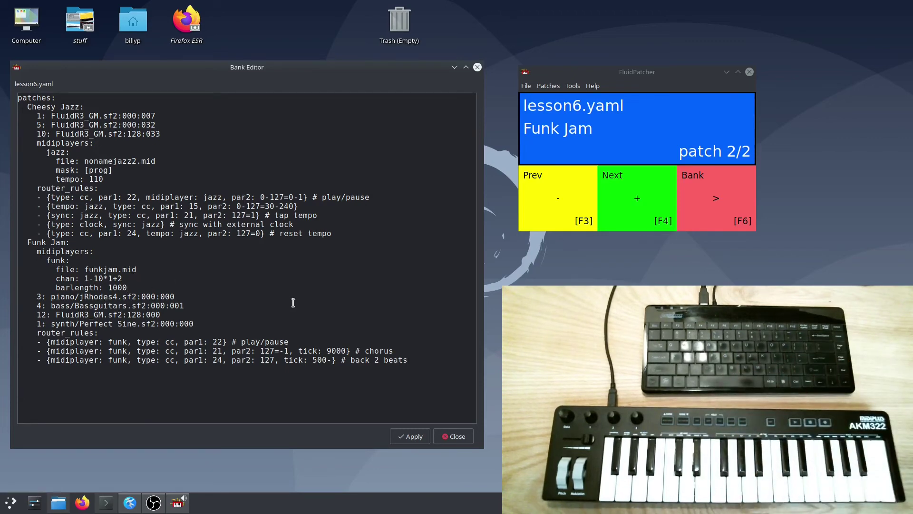
key("Return")
type("loops:")
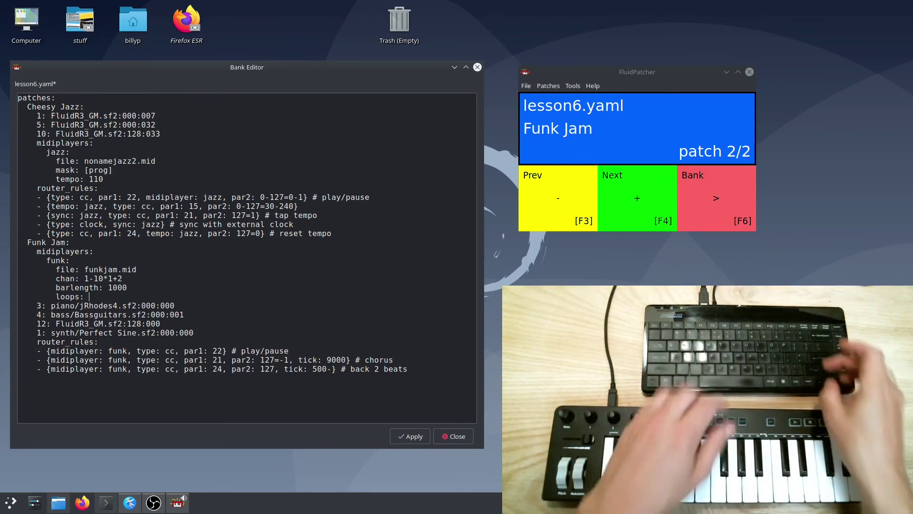
type("[")
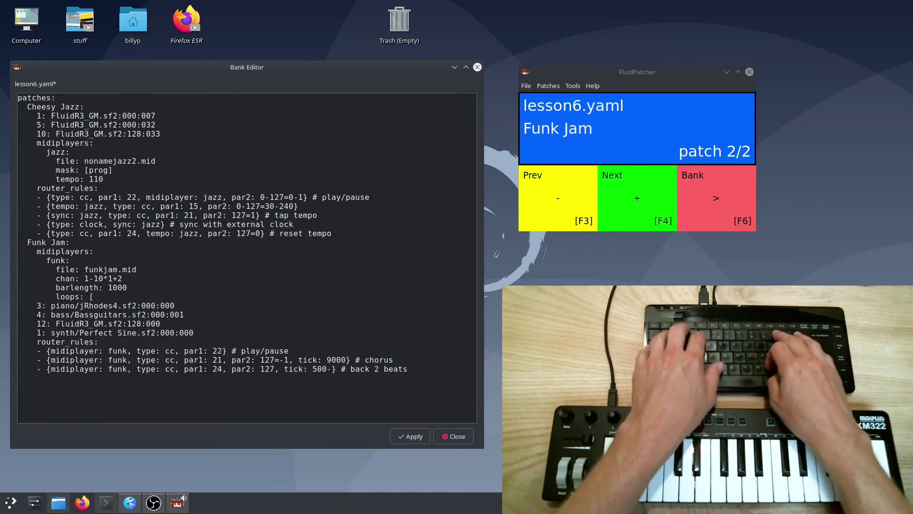
type("100")
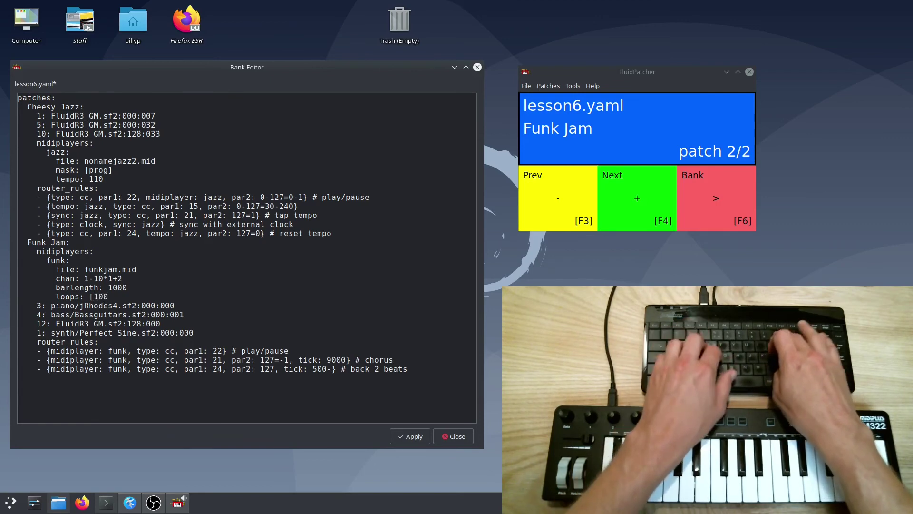
type("0, 9000,")
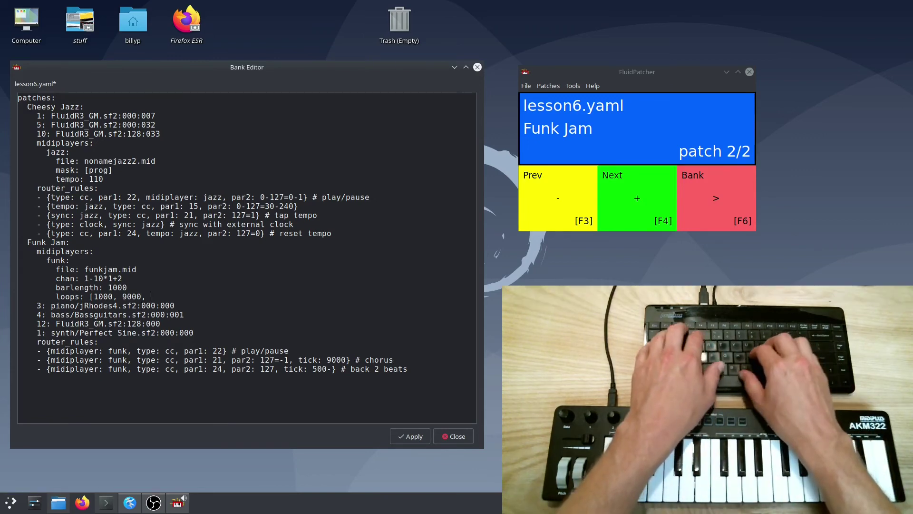
type("170")
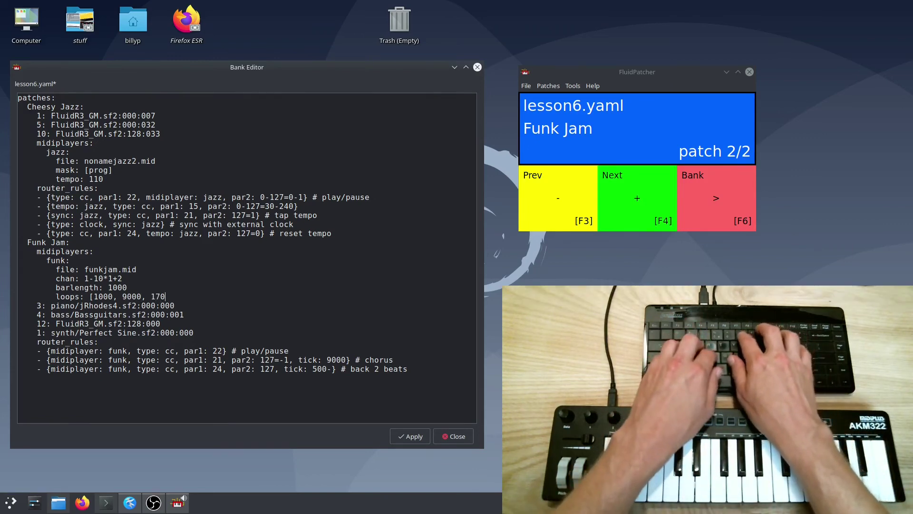
type("00")
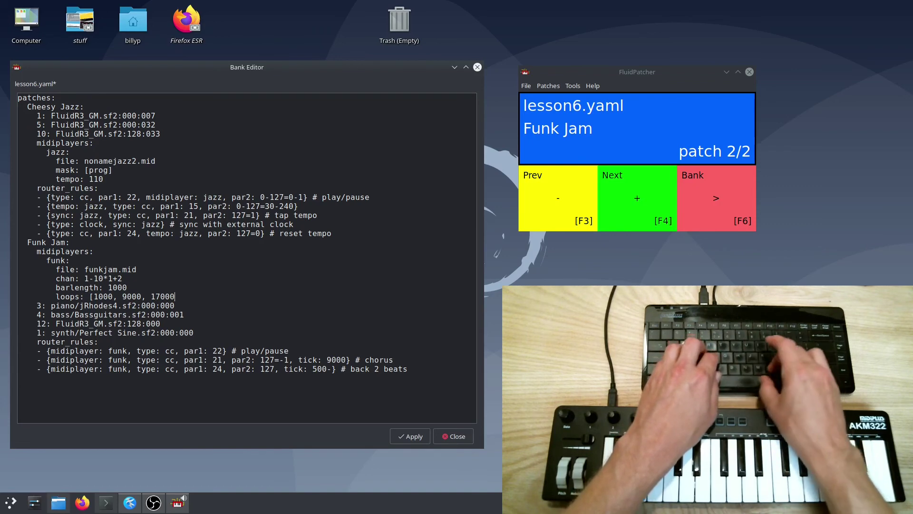
type(", ")
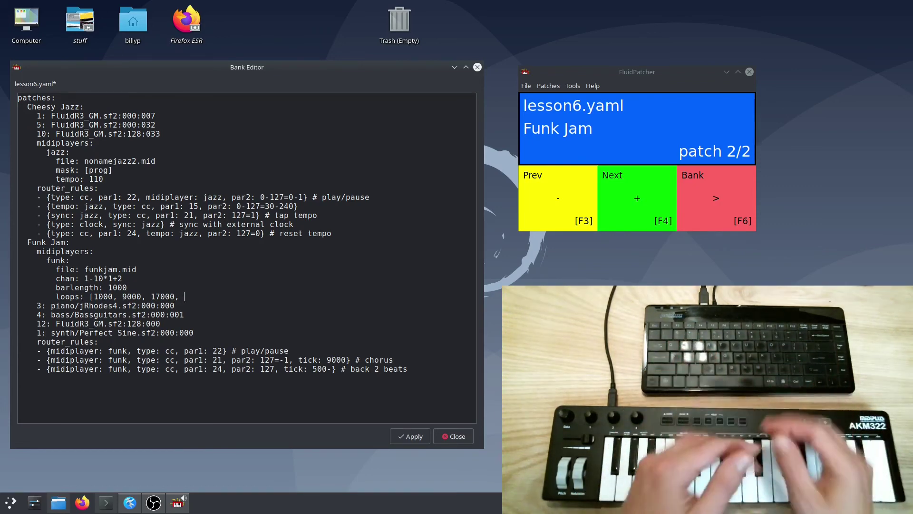
type("2000]")
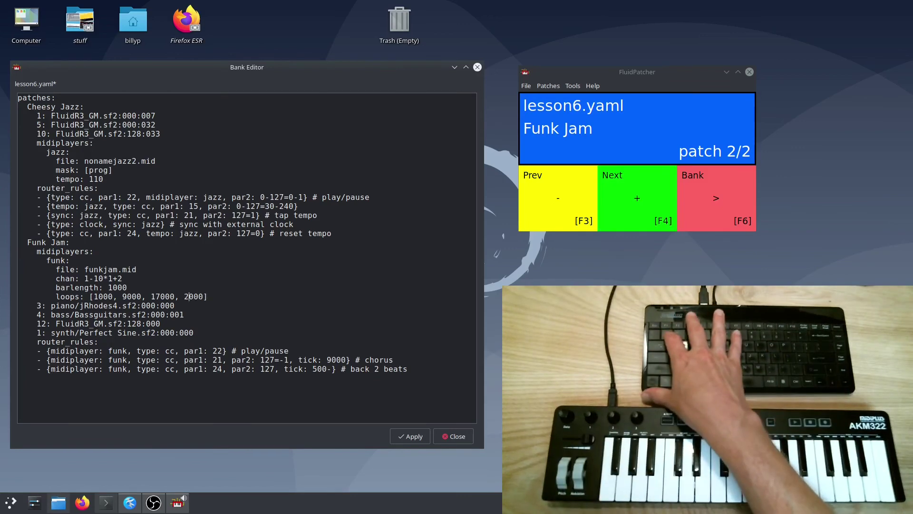
type("1")
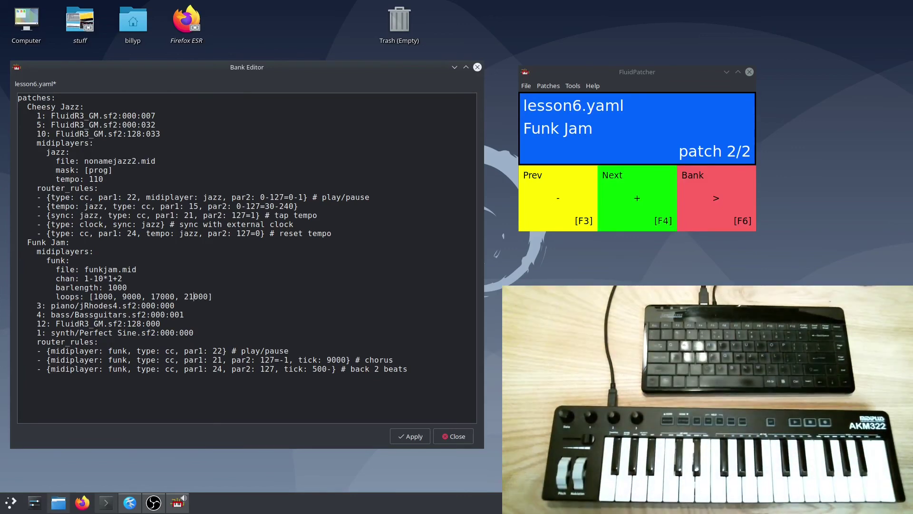
key("ctrl+s")
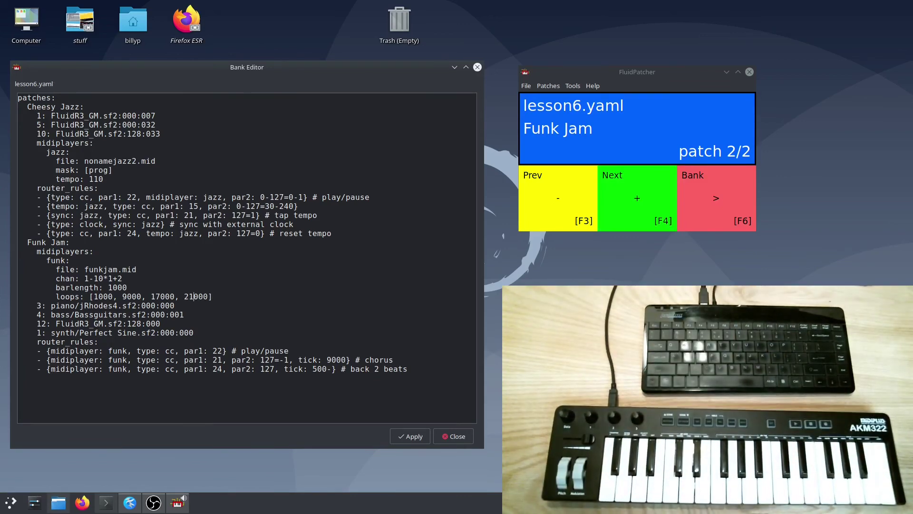